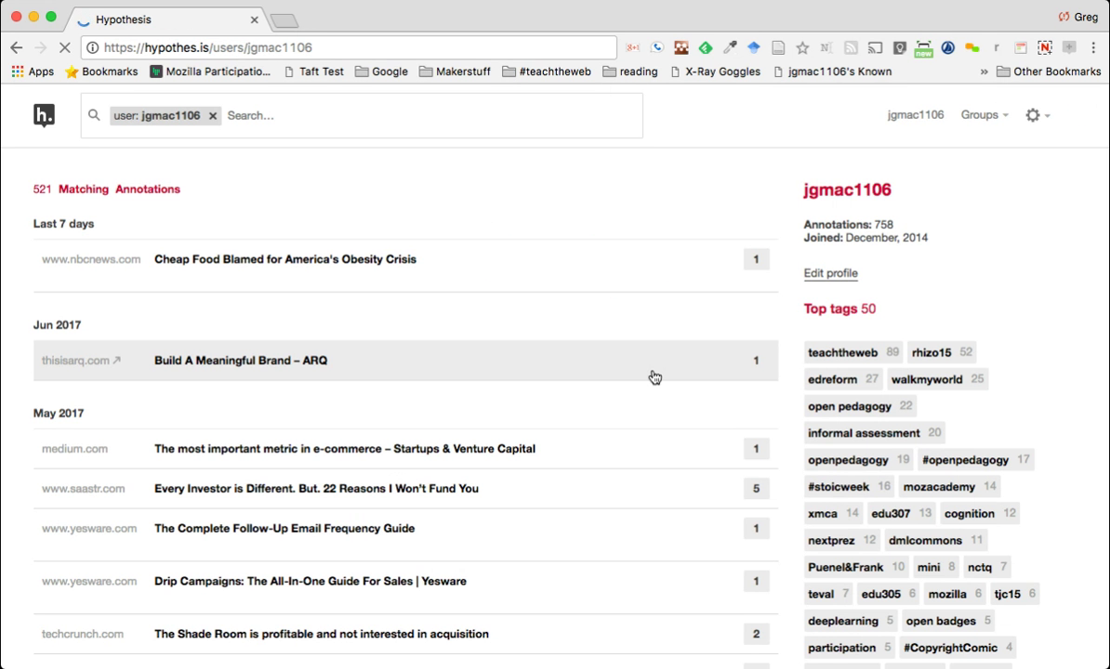
Sign out of Hypothesis and reach the Get started page on hypothes.is
left_click(1032, 116)
left_click(995, 247)
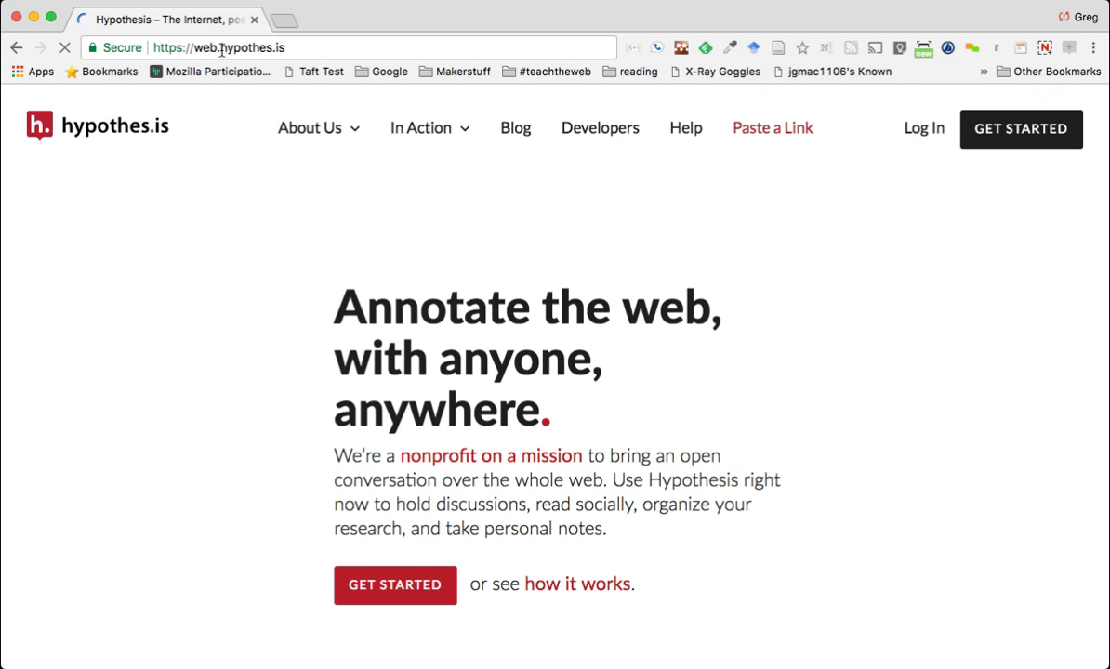
left_click_drag(221, 51, 141, 45)
key("BackSpace")
key("Return")
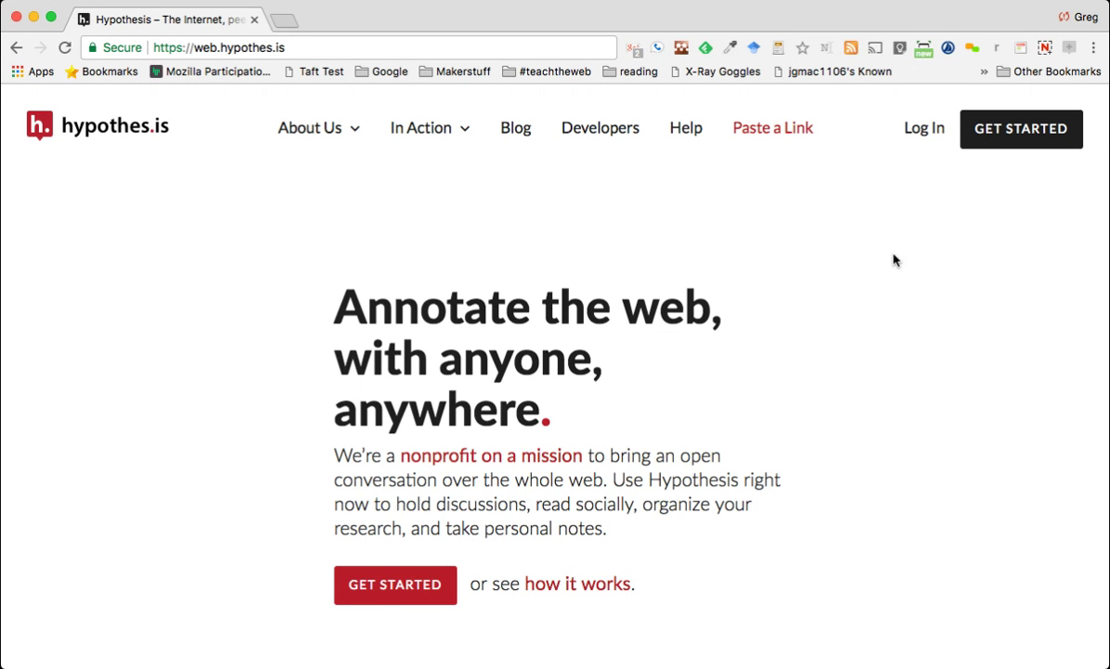
scroll(894, 257, "down", 3)
scroll(894, 258, "up", 3)
left_click(1060, 129)
scroll(771, 238, "down", 1)
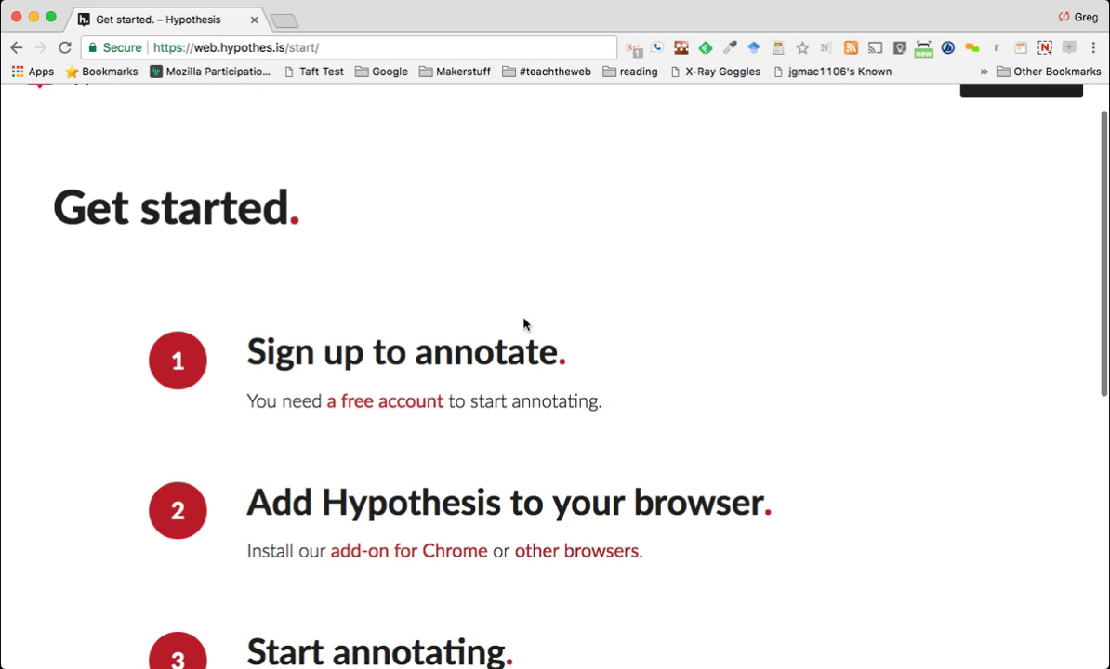
Register a free Hypothesis account with a username, e-mail address and password
left_click(414, 404)
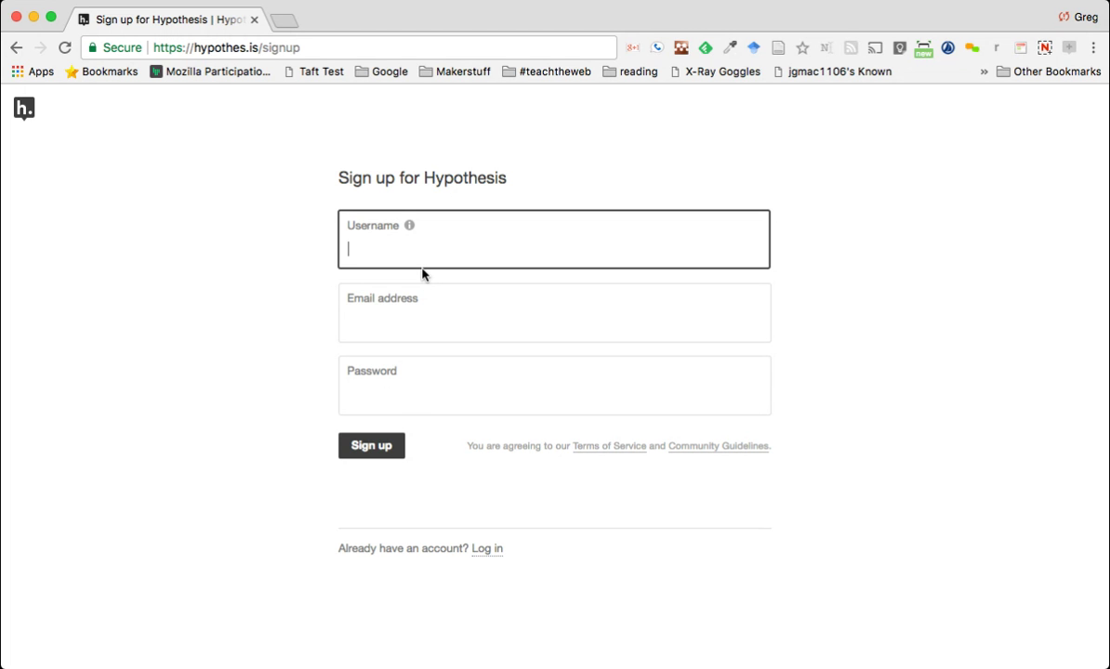
left_click(410, 330)
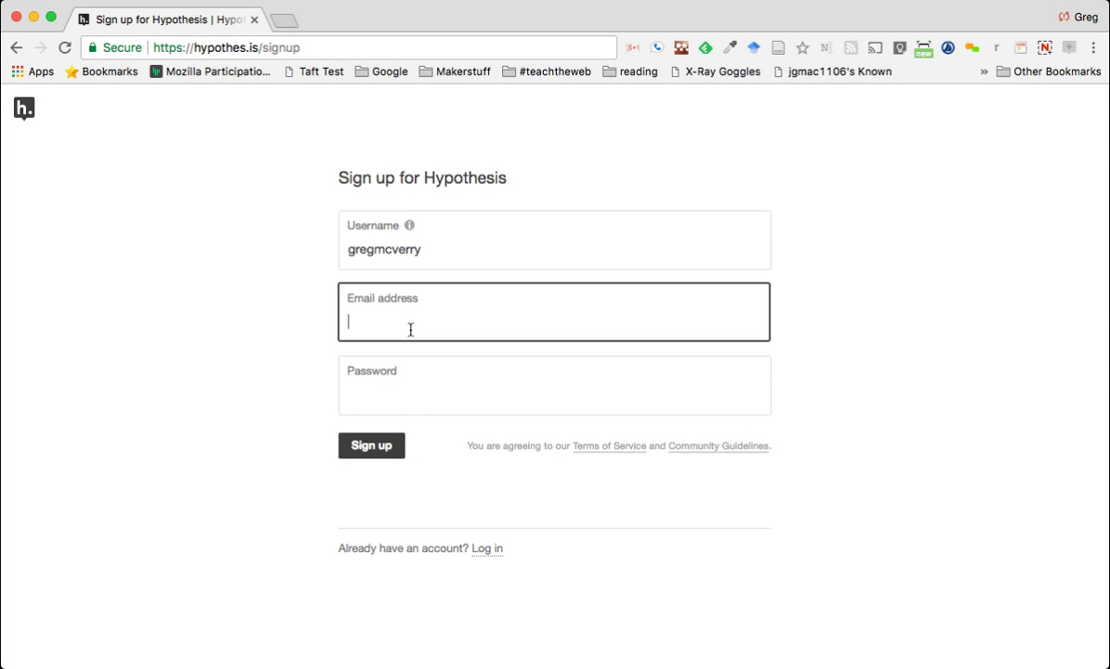
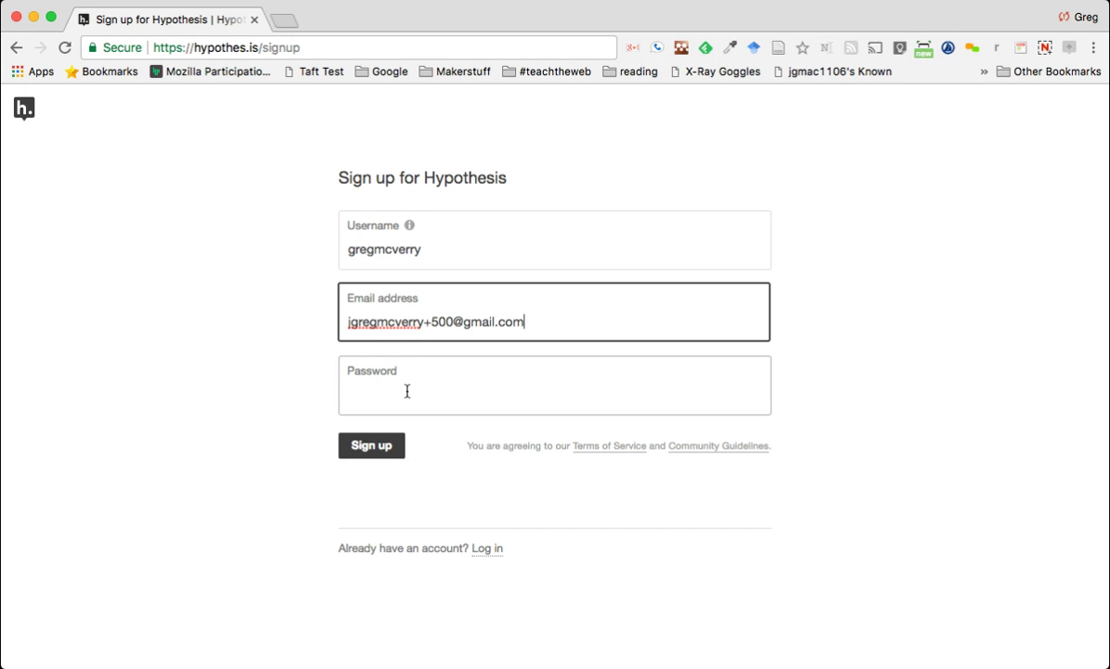
left_click(403, 398)
type("******")
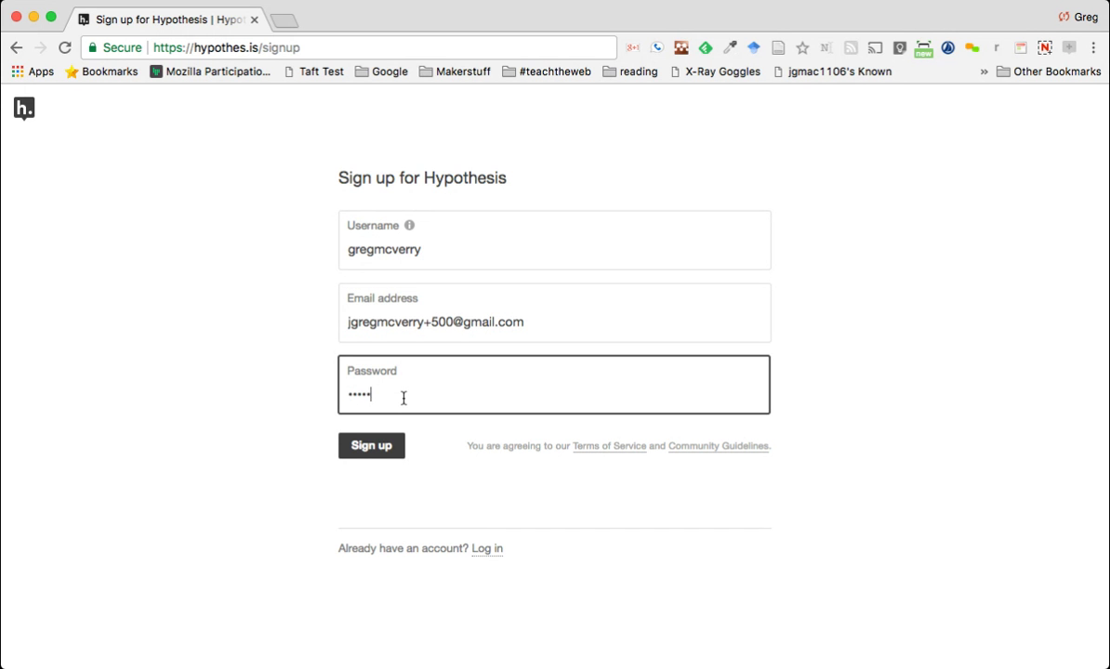
type("*****")
left_click(383, 444)
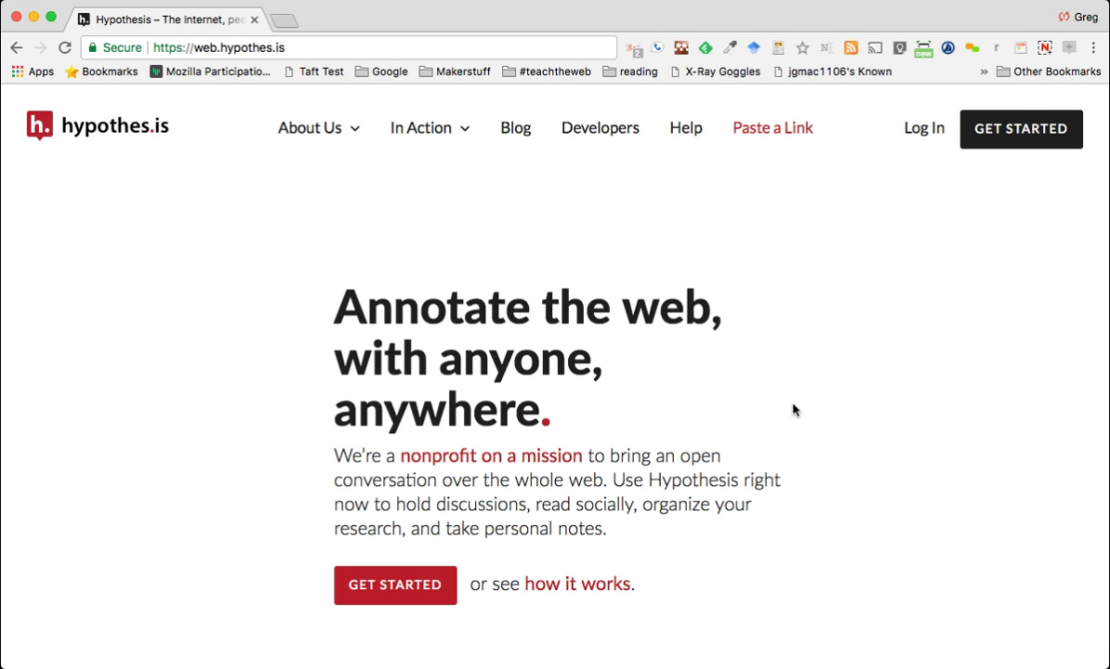
Log in to Hypothesis with the account's username and password
scroll(782, 371, "down", 1)
scroll(782, 371, "up", 1)
left_click(911, 133)
type("jgmac1106")
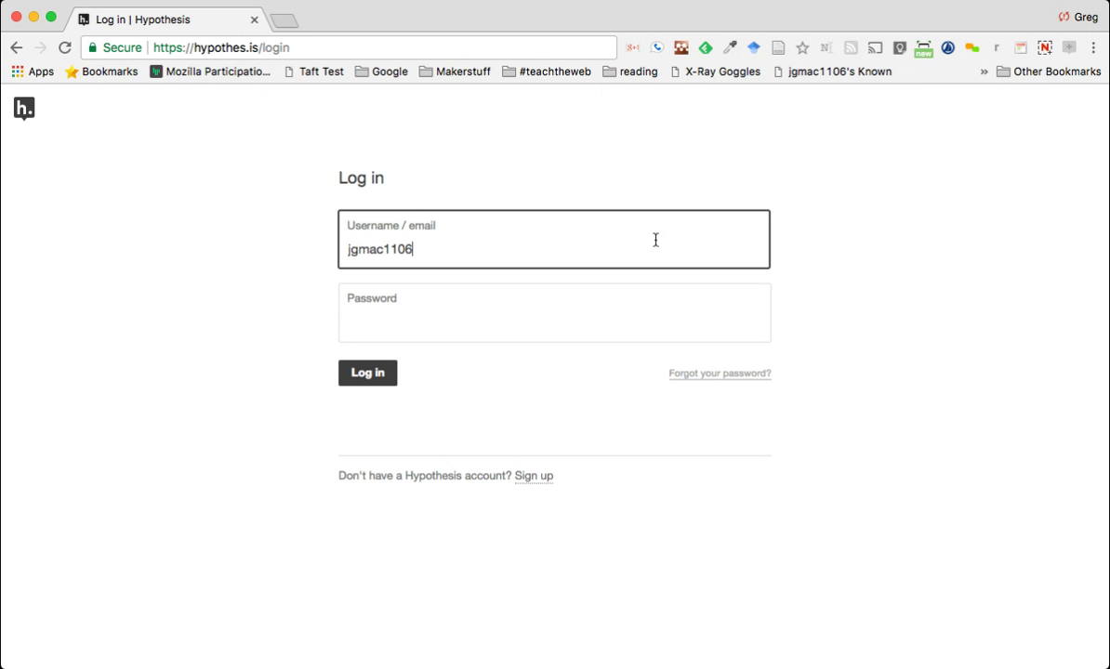
left_click(536, 336)
type("••••••")
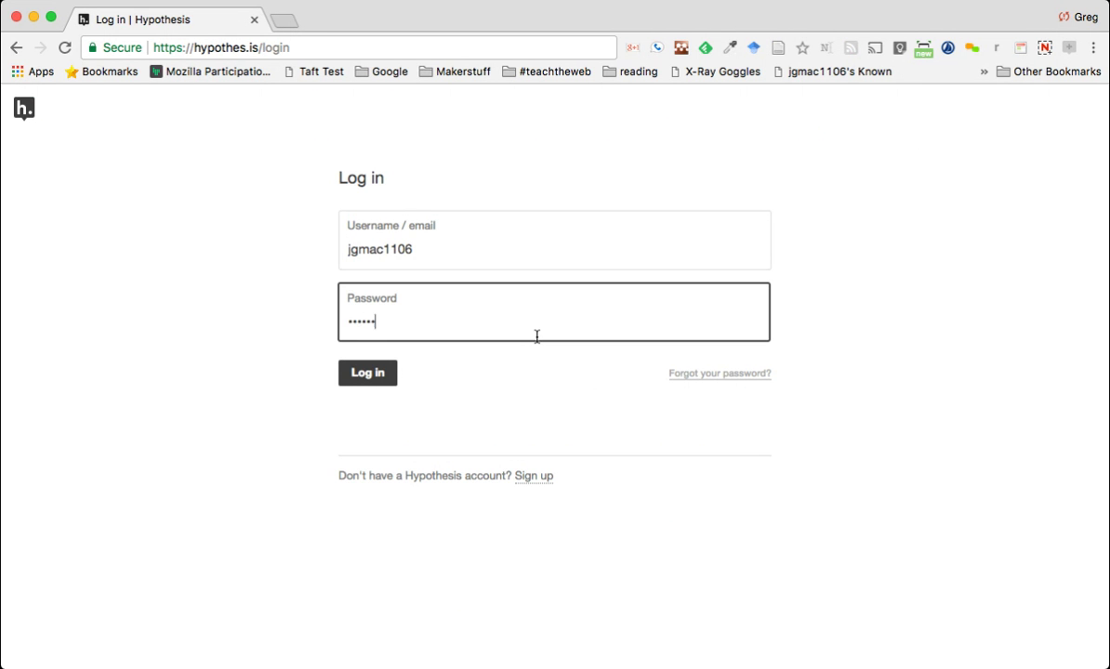
type("••••")
left_click(377, 385)
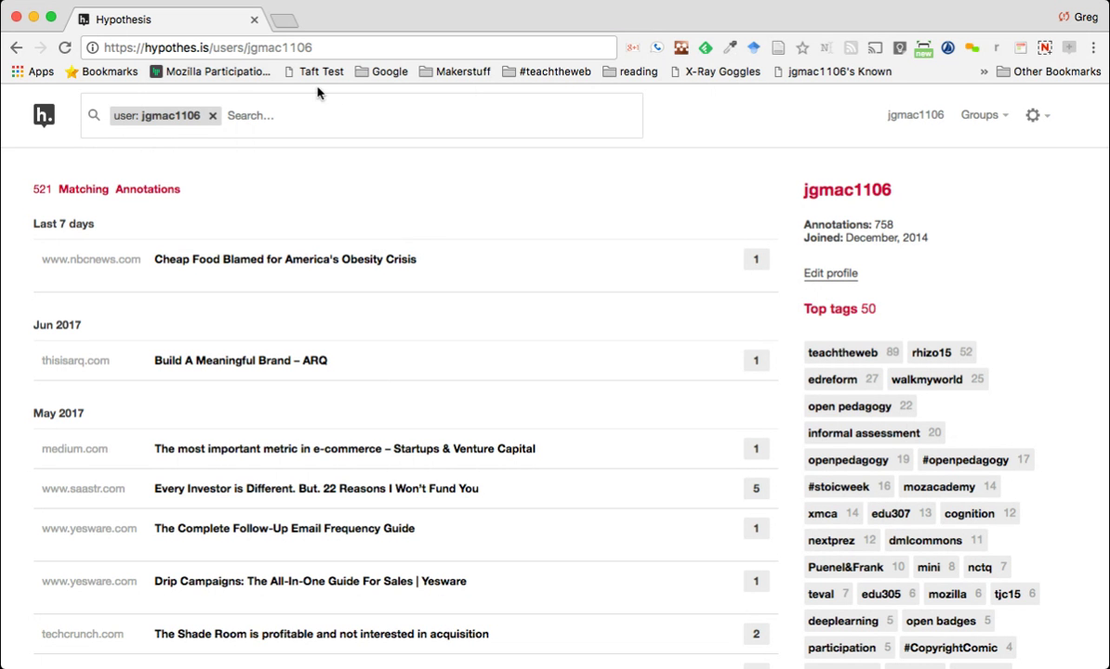
Go back to the hypothes.is home page, open Get started, and install the Chrome add-on
left_click_drag(210, 47, 265, 94)
key("BackSpace")
key("Return")
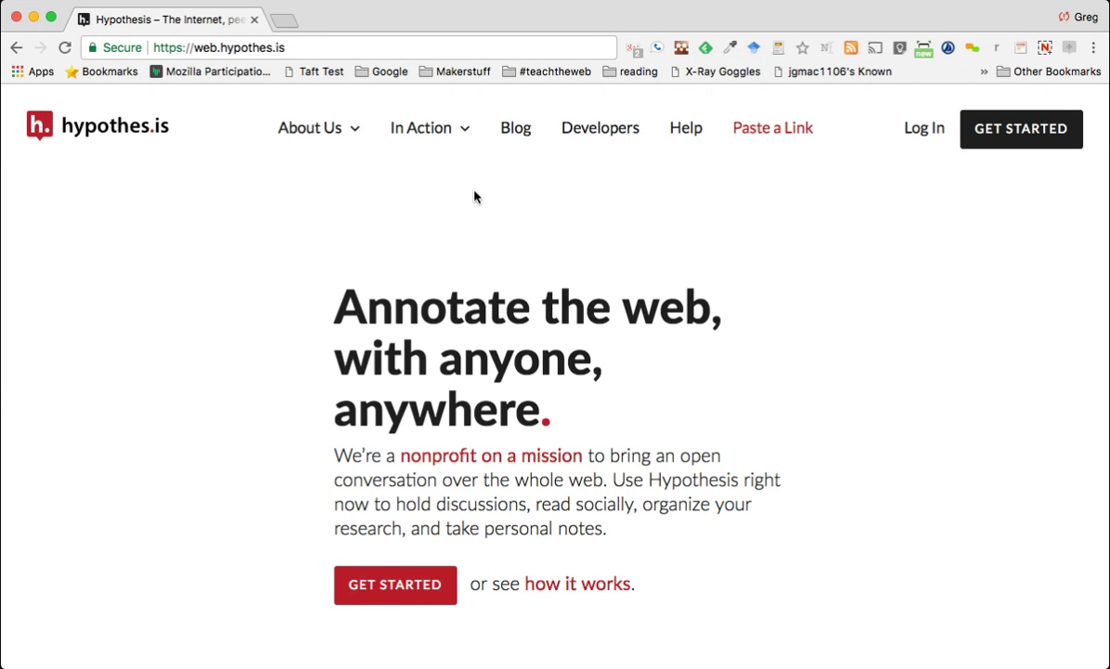
scroll(624, 215, "down", 10)
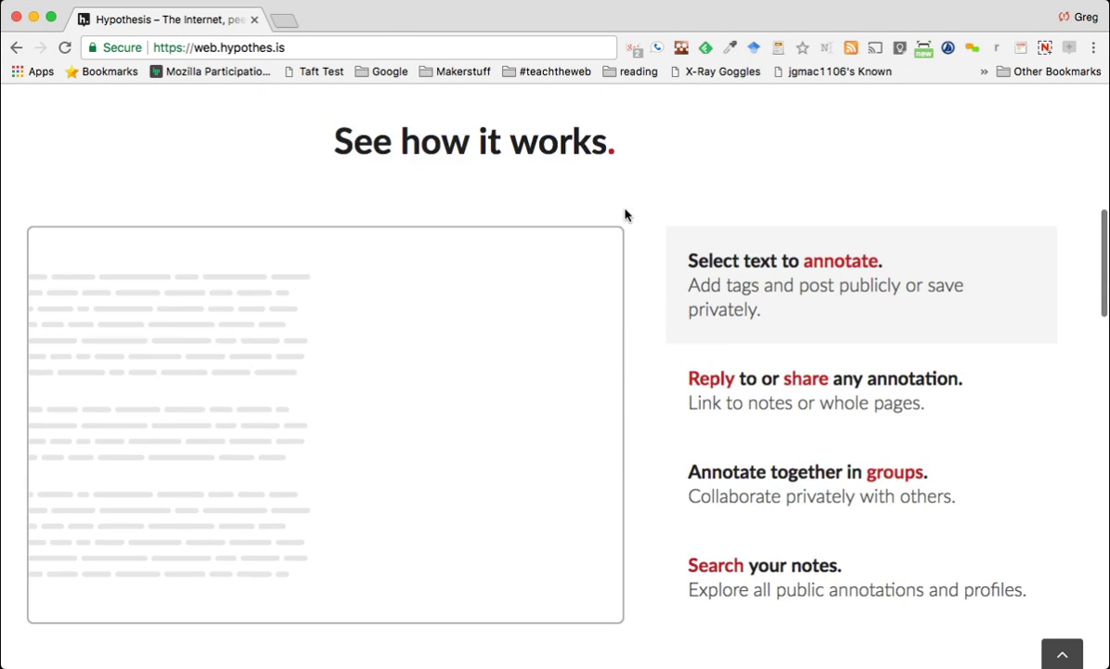
scroll(625, 216, "down", 20)
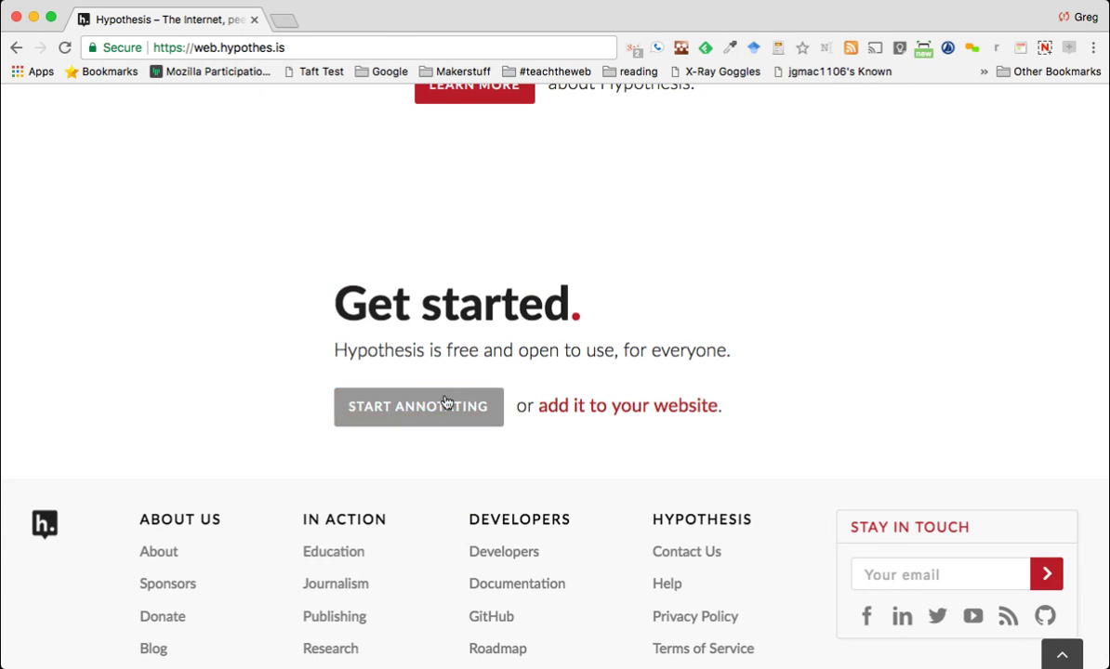
left_click(441, 412)
scroll(408, 294, "down", 3)
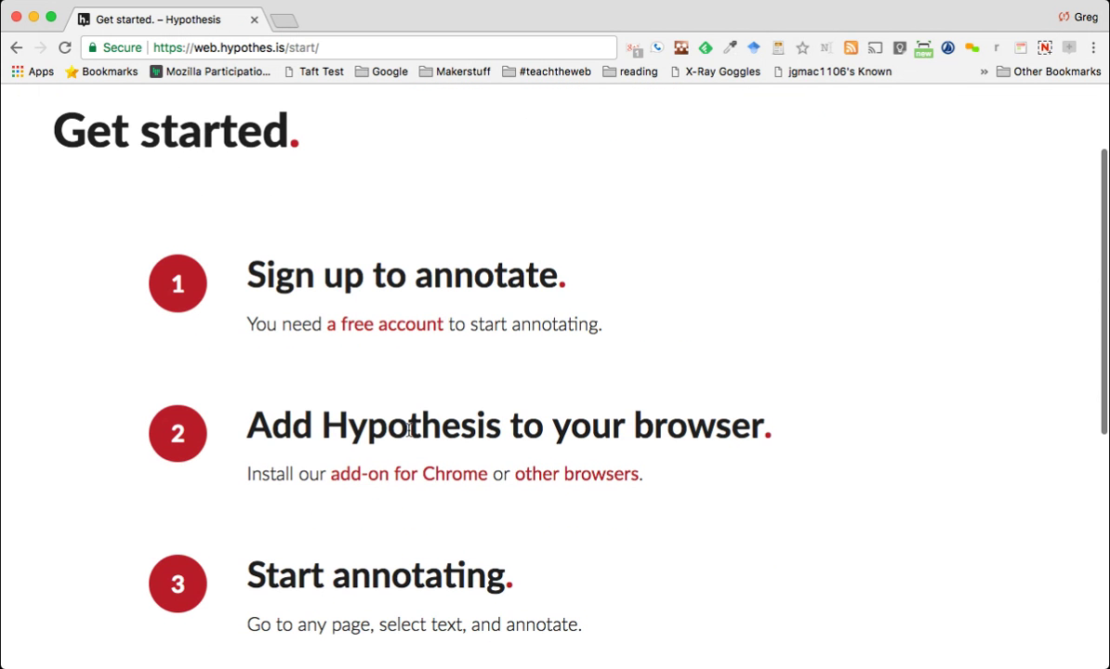
left_click(398, 487)
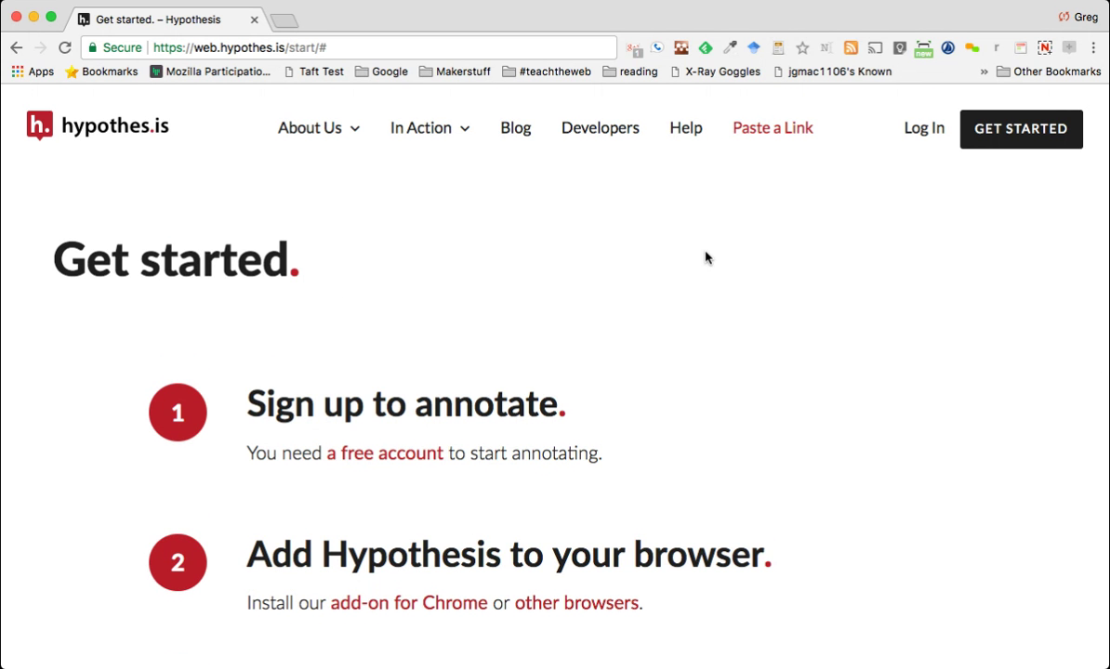
scroll(706, 255, "down", 1)
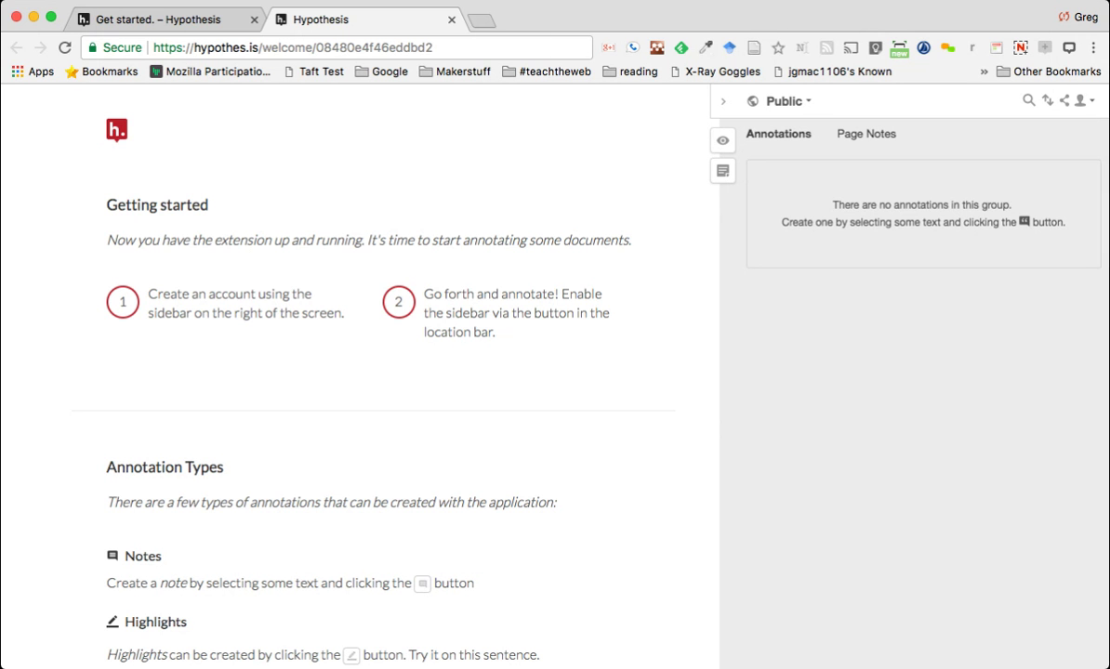
Open the 'Why did Trump meet with Putin?' article from news.google.com in a new tab
left_click(479, 21)
type("news.google.com")
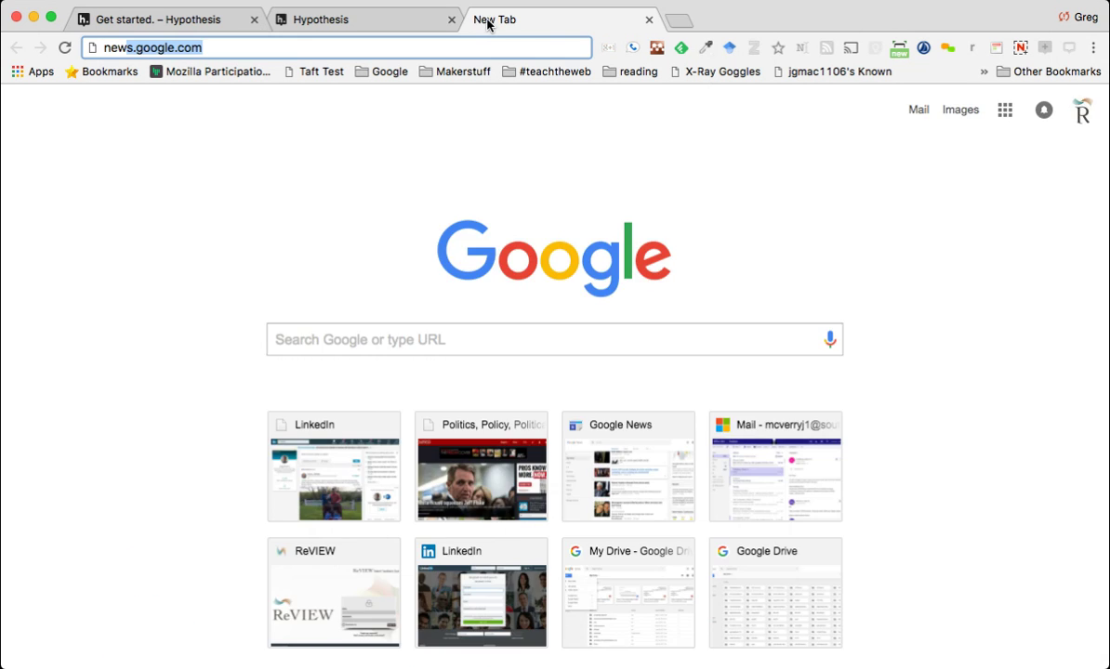
key("Return")
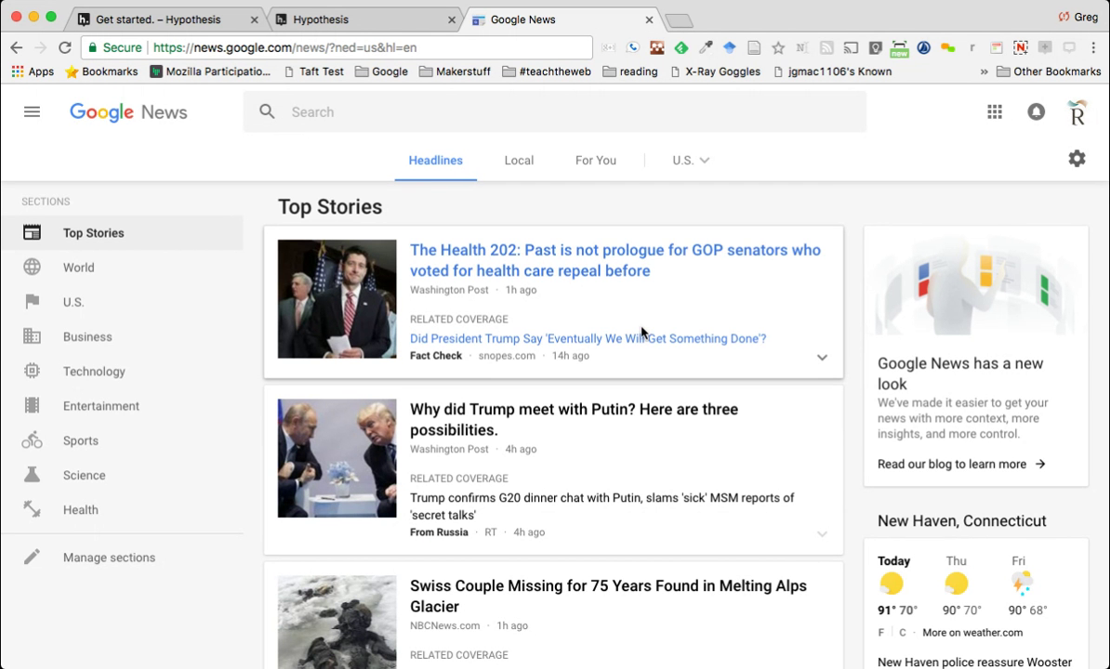
scroll(641, 332, "down", 2)
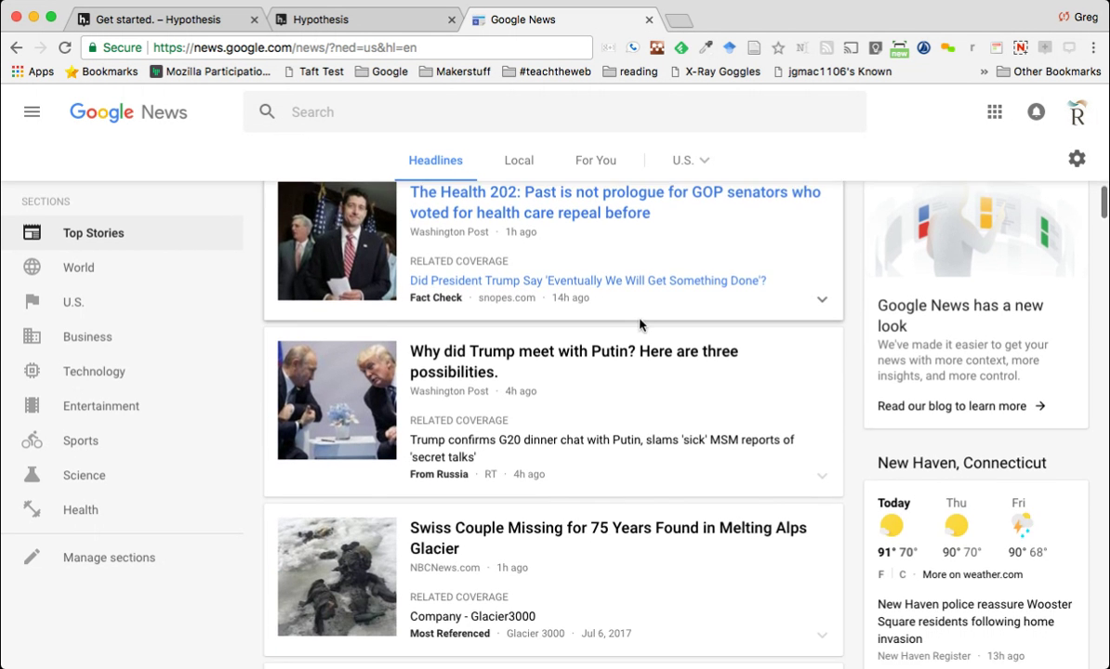
left_click(614, 357)
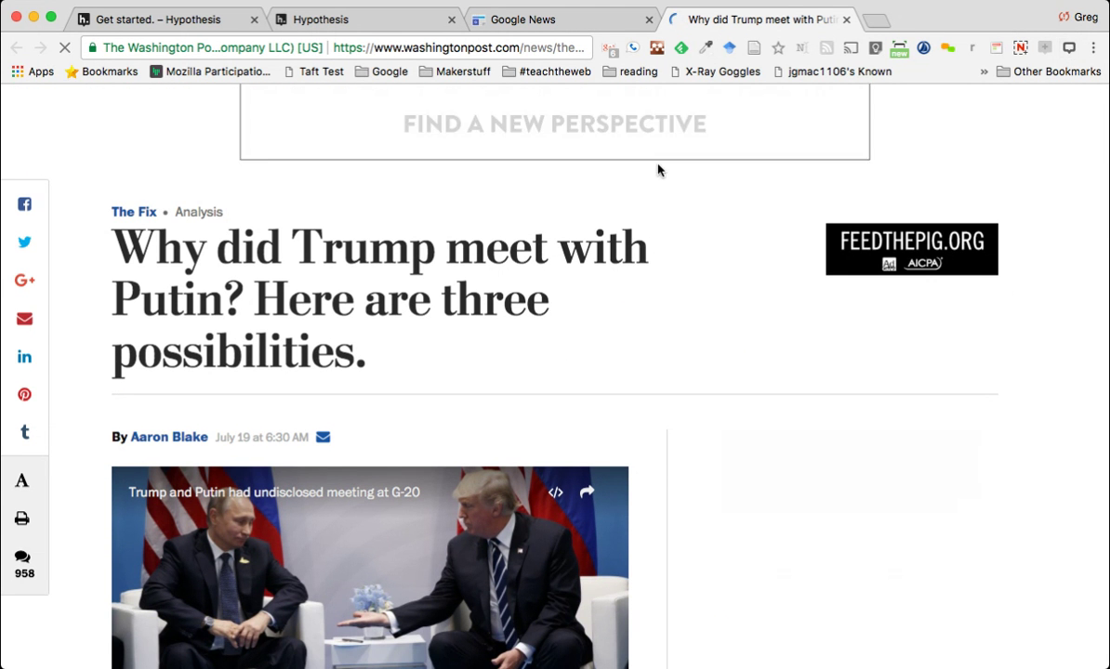
scroll(657, 170, "down", 10)
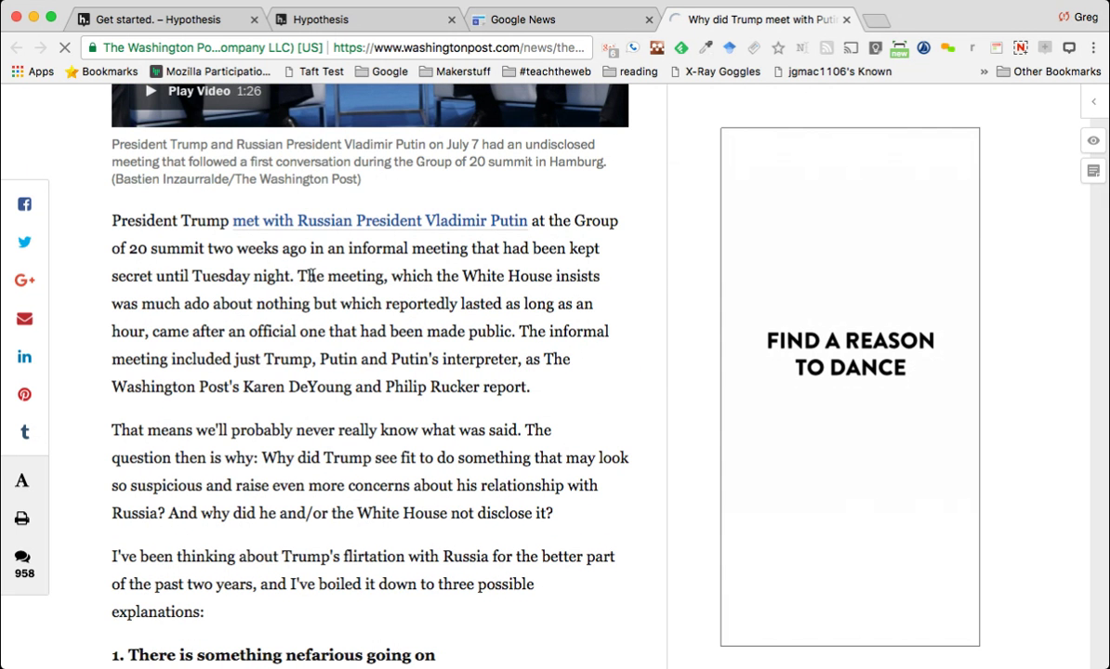
Publicly annotate 'The meeting…' sentence: 'I wonder why if it was about nothing why the meeting wasn't reported'
mouse_move(295, 276)
left_mouse_down()
mouse_move(322, 331)
mouse_move(511, 331)
left_mouse_up()
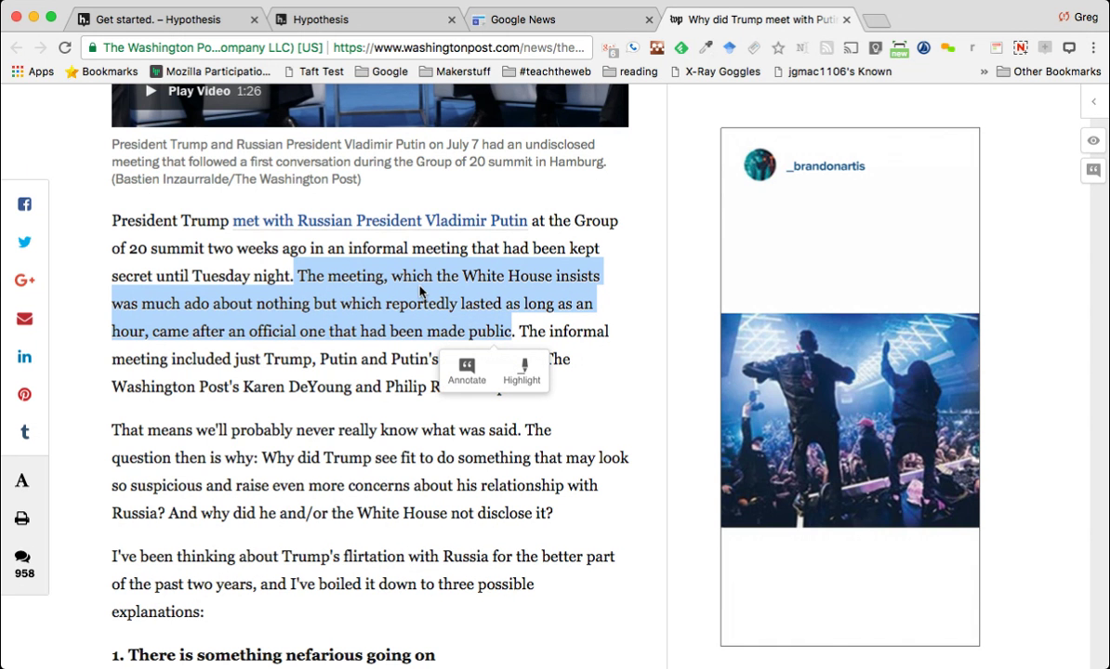
left_click(466, 371)
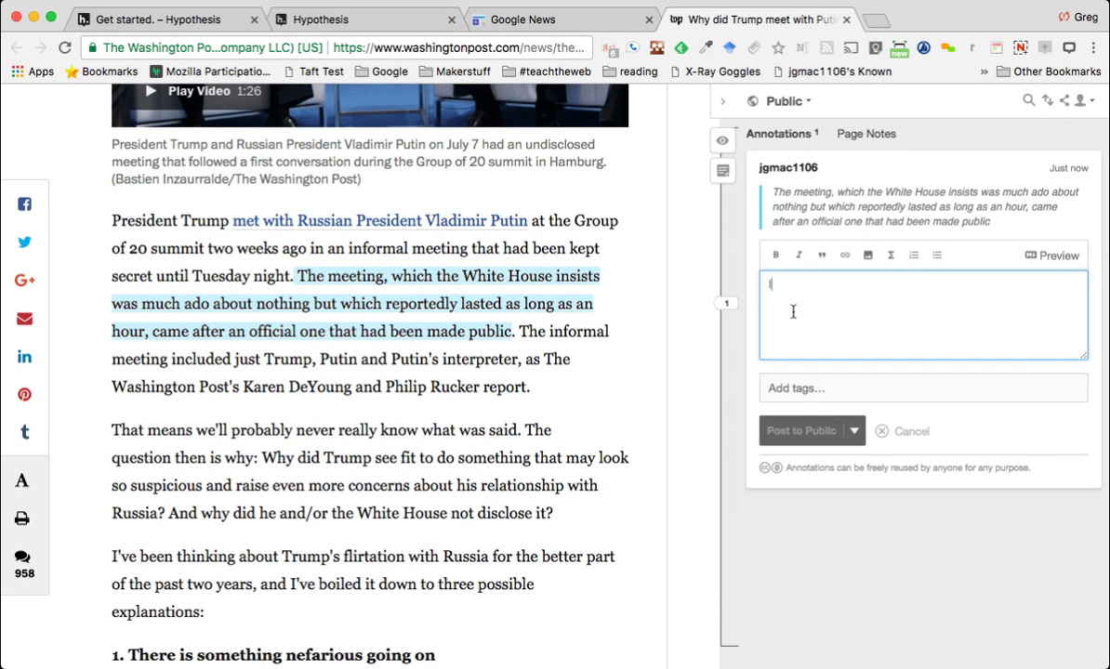
type("I wonder why i")
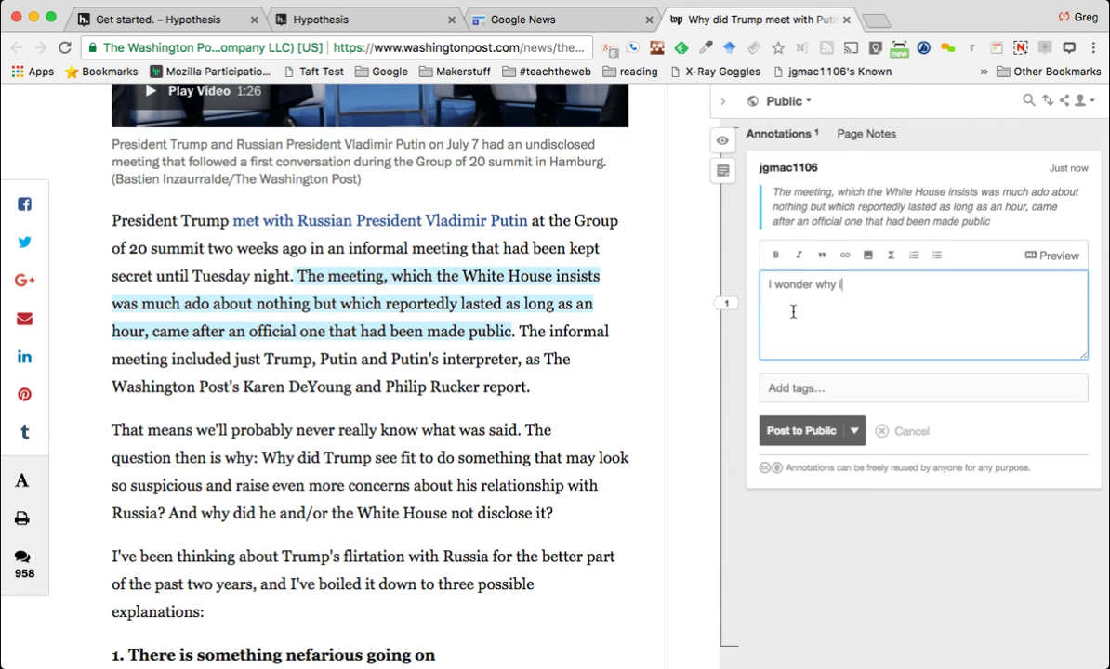
type("f it was about nothing wh")
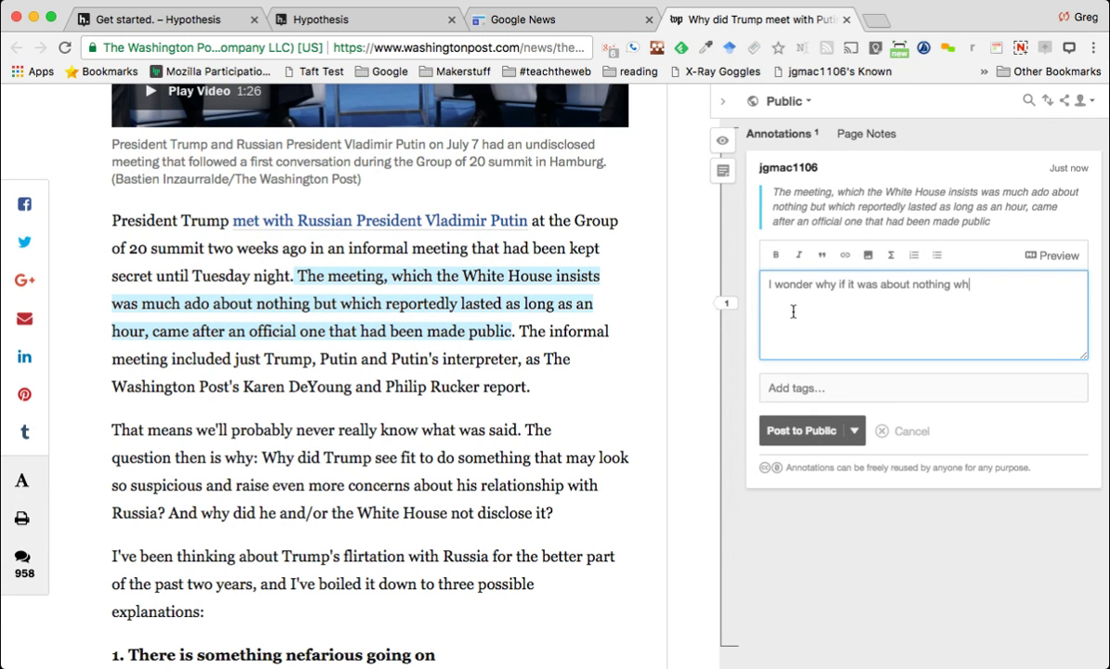
type("y the meeting wasn't")
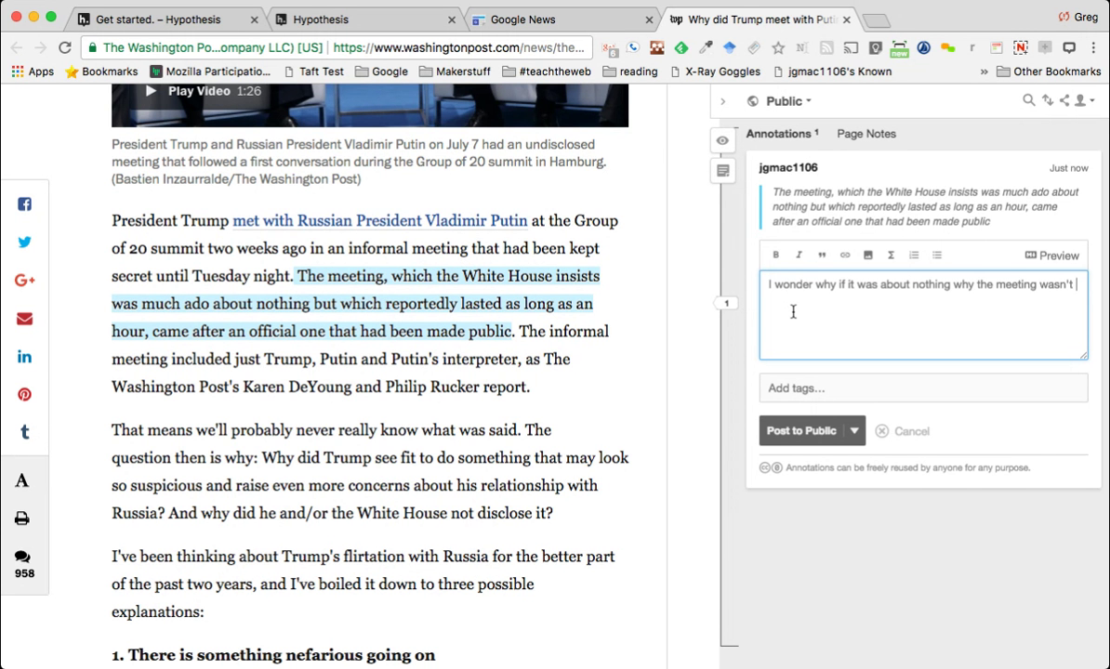
type("reported")
left_click(783, 433)
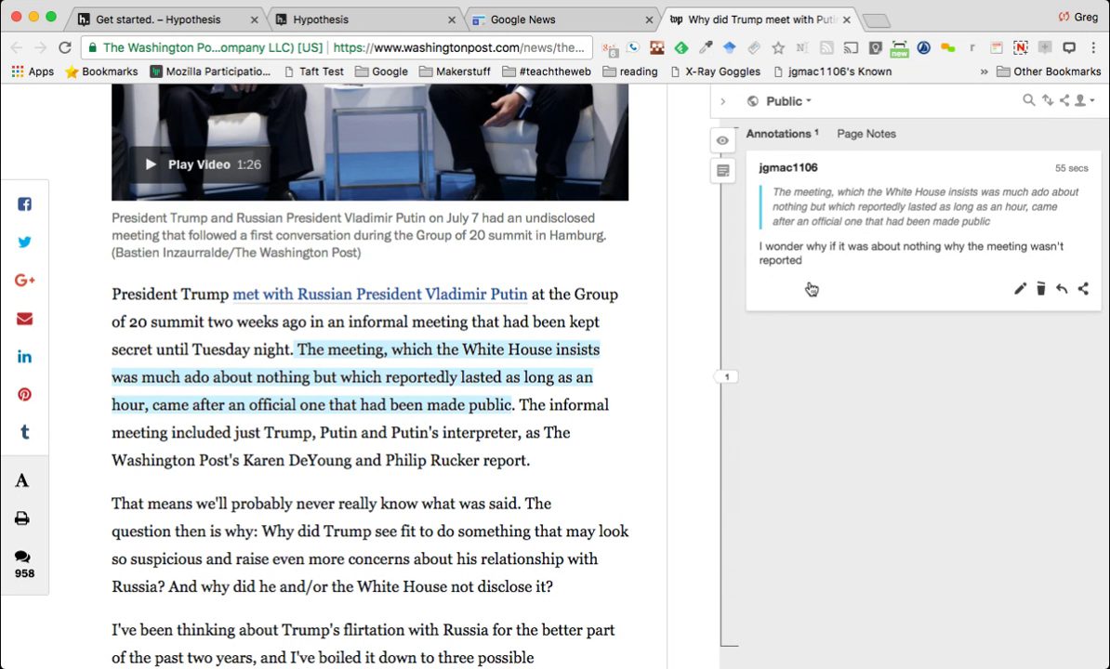
Create group 'NHPS GIS Institute' described 'Annotations as we play with maps.', then return to the article
left_click(801, 102)
scroll(822, 265, "down", 2)
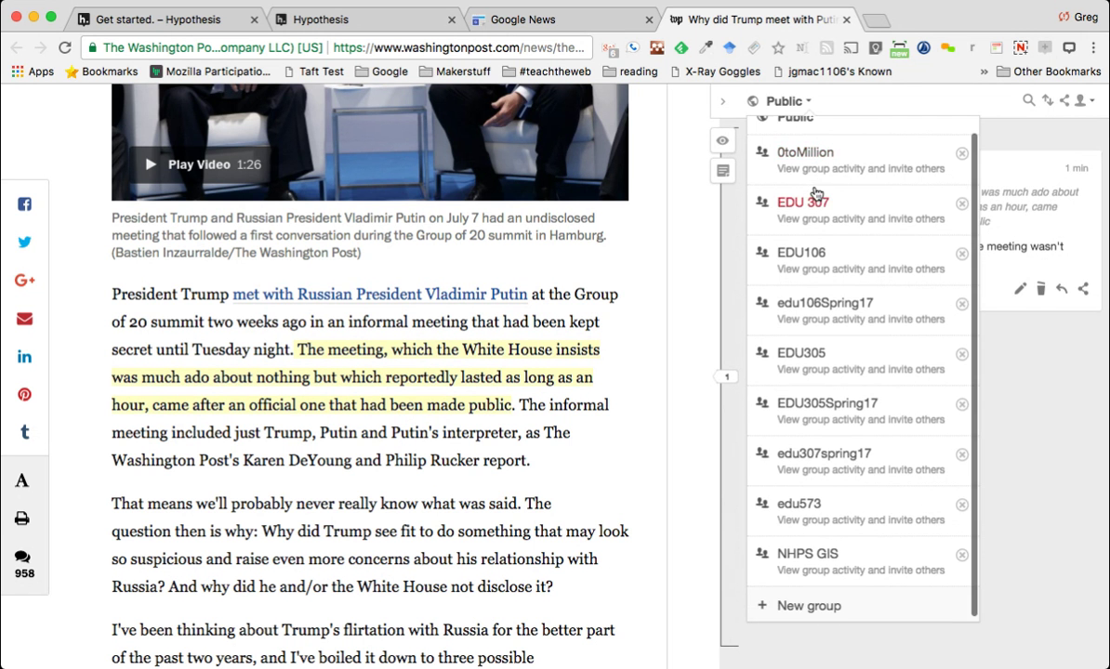
scroll(825, 270, "down", 1)
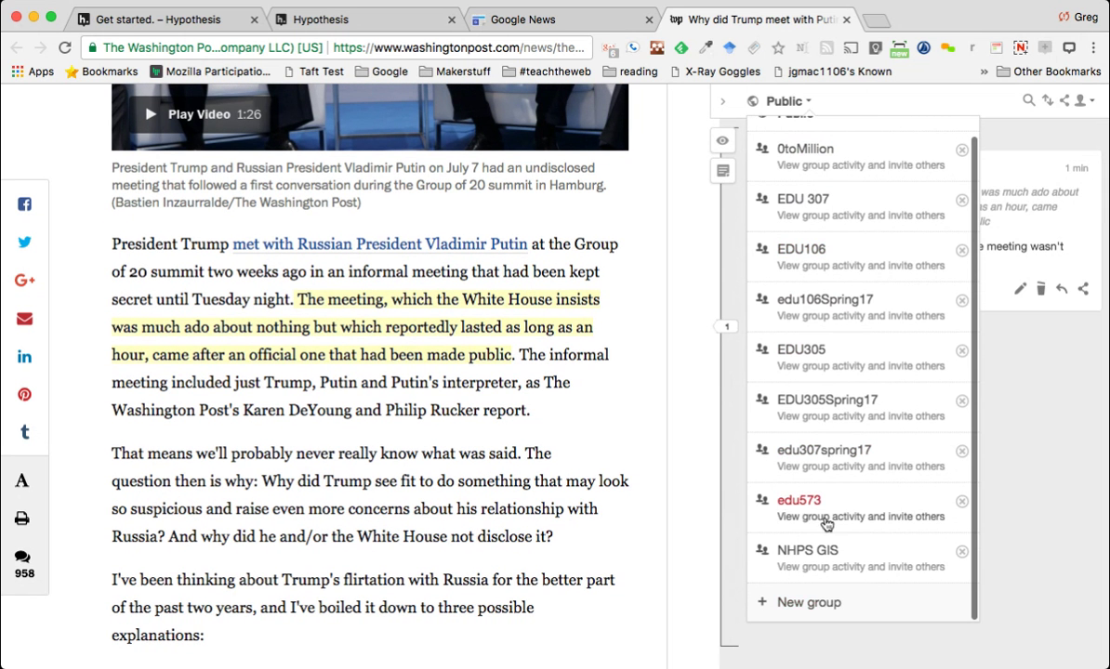
left_click(809, 604)
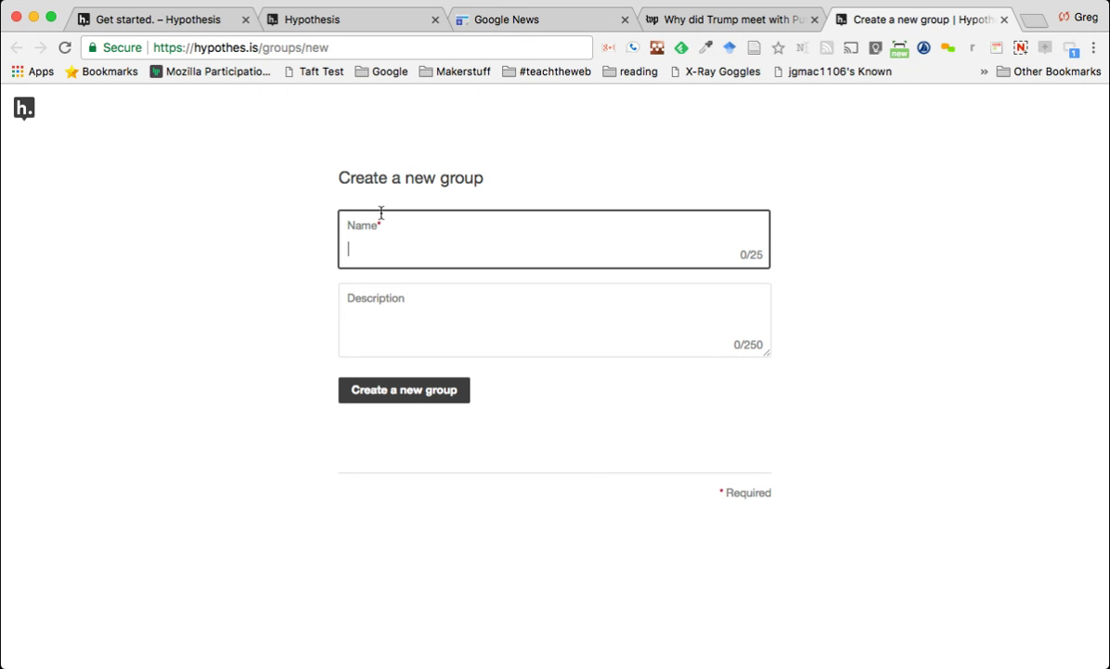
type("NHPS GIS Institute")
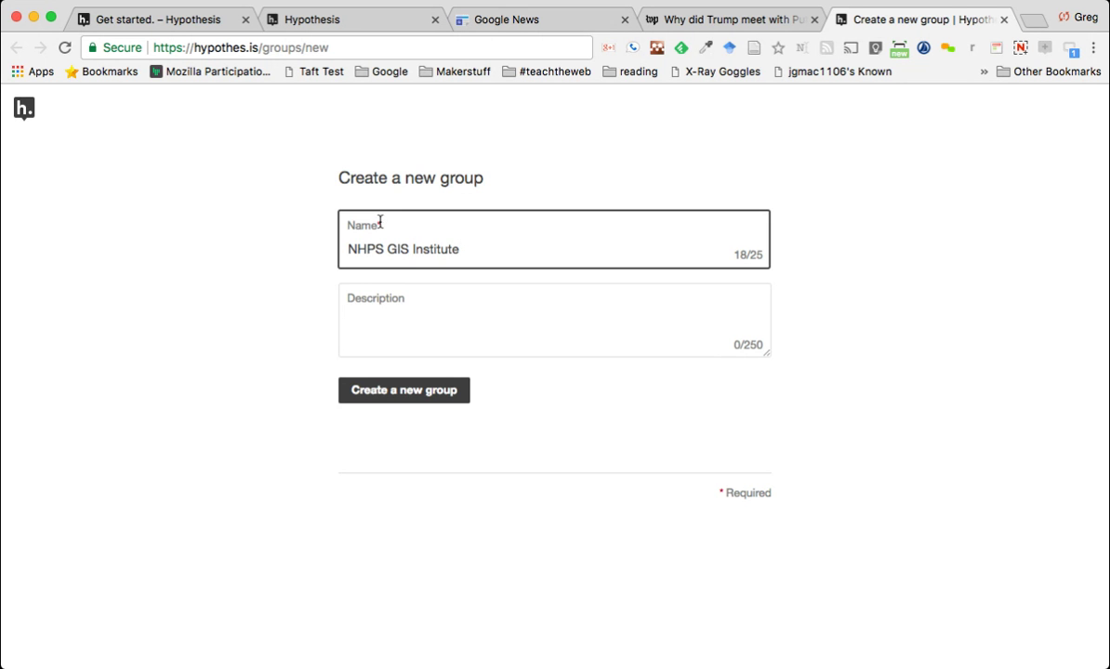
left_click(397, 327)
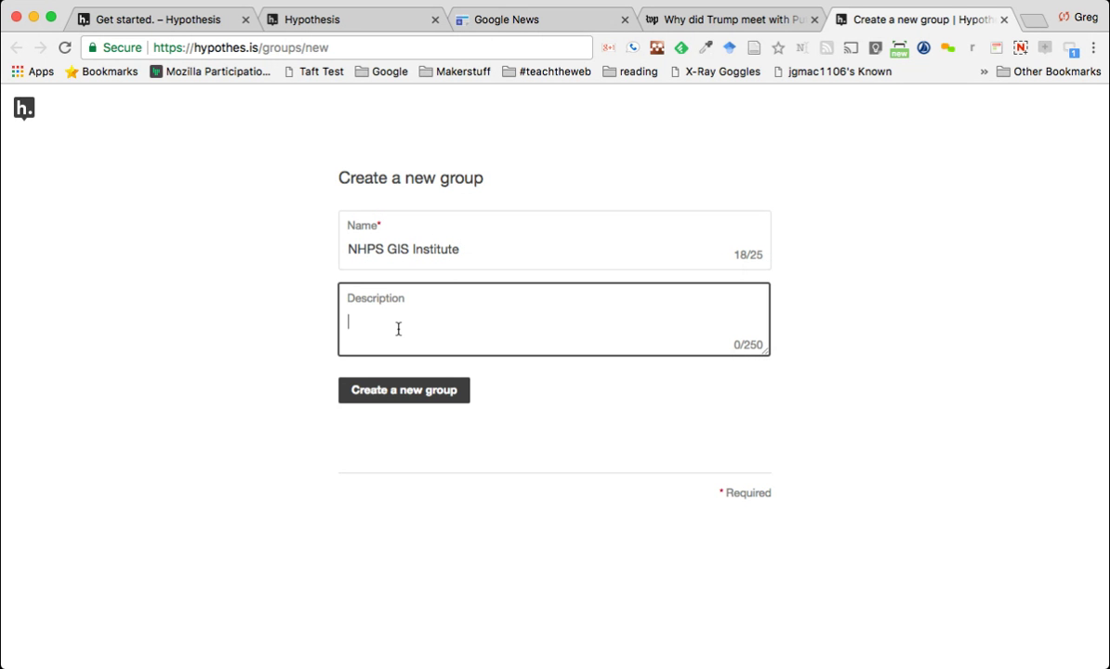
type("Annotations as we play with maps.")
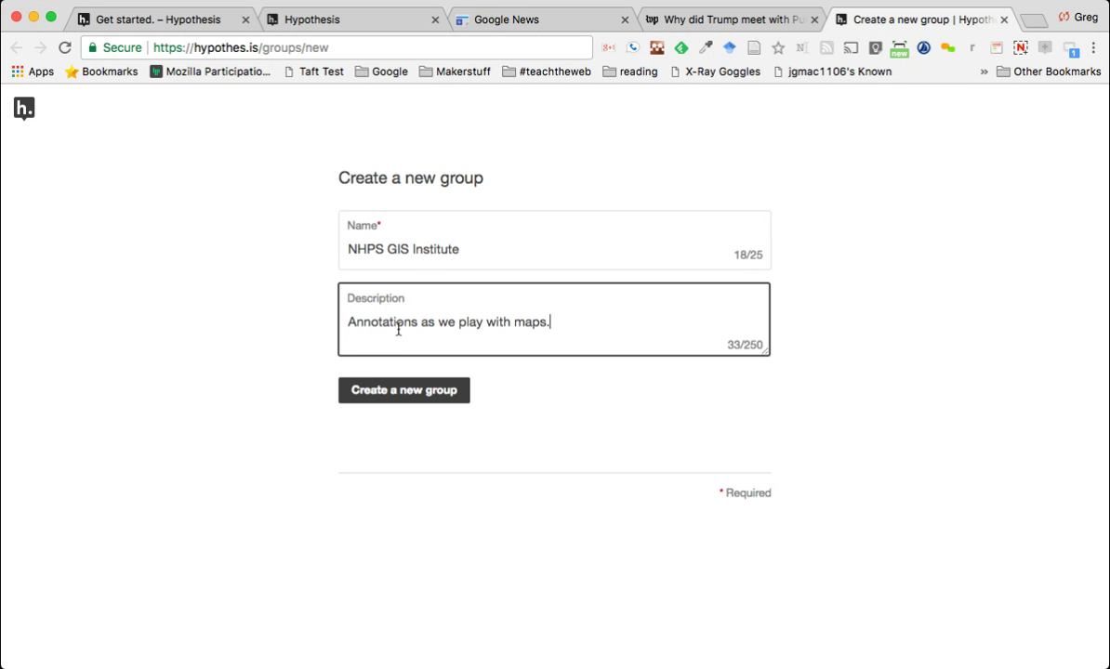
left_click(378, 405)
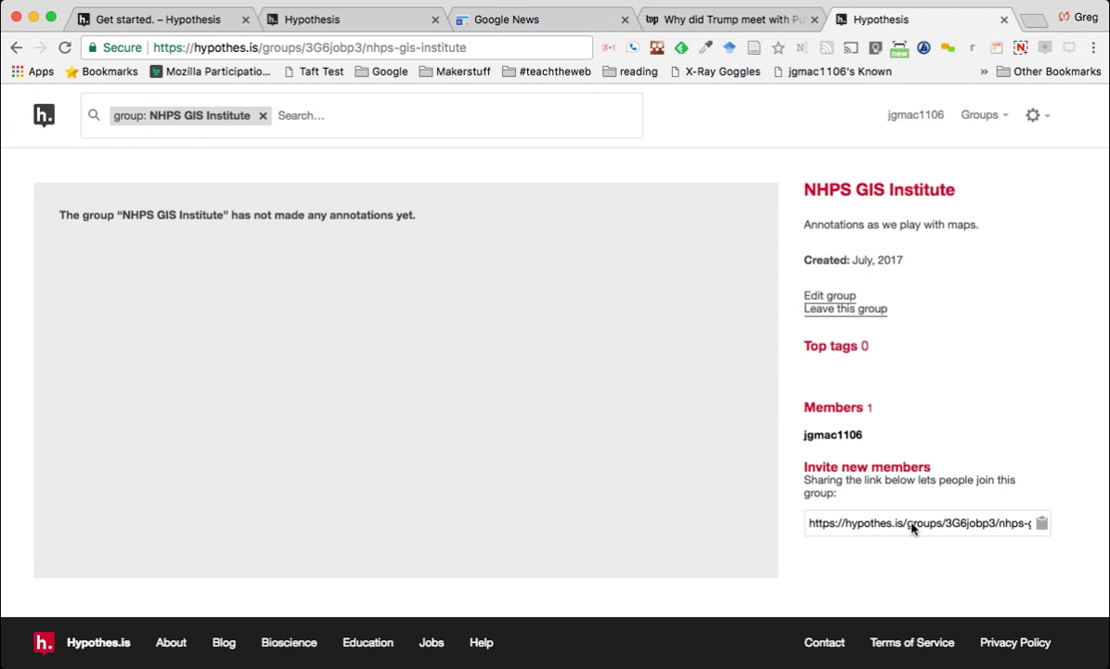
left_click(911, 528)
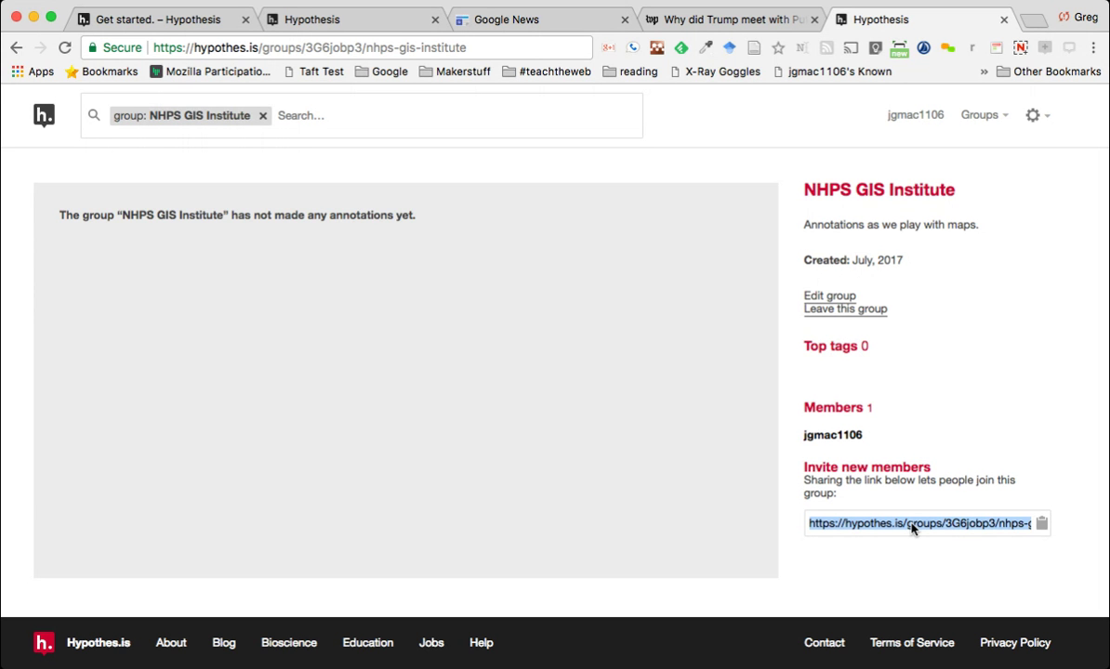
left_click(711, 19)
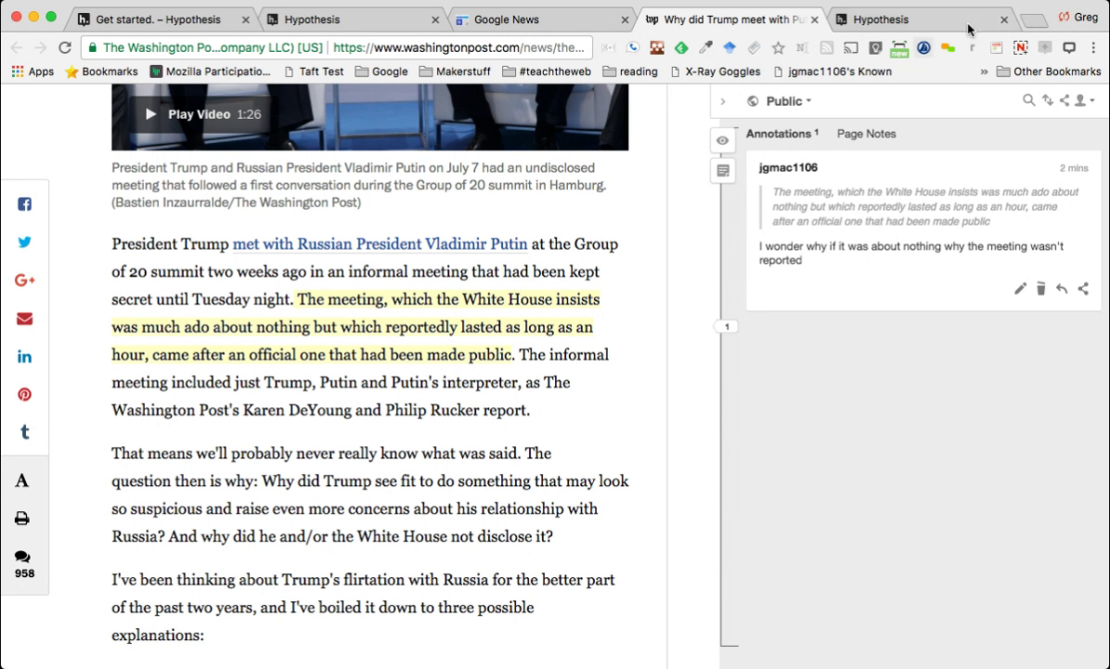
Load networkedlearningcollaborative.com in a new tab and scroll to Professional Development Activities
left_click(1032, 22)
type("netw")
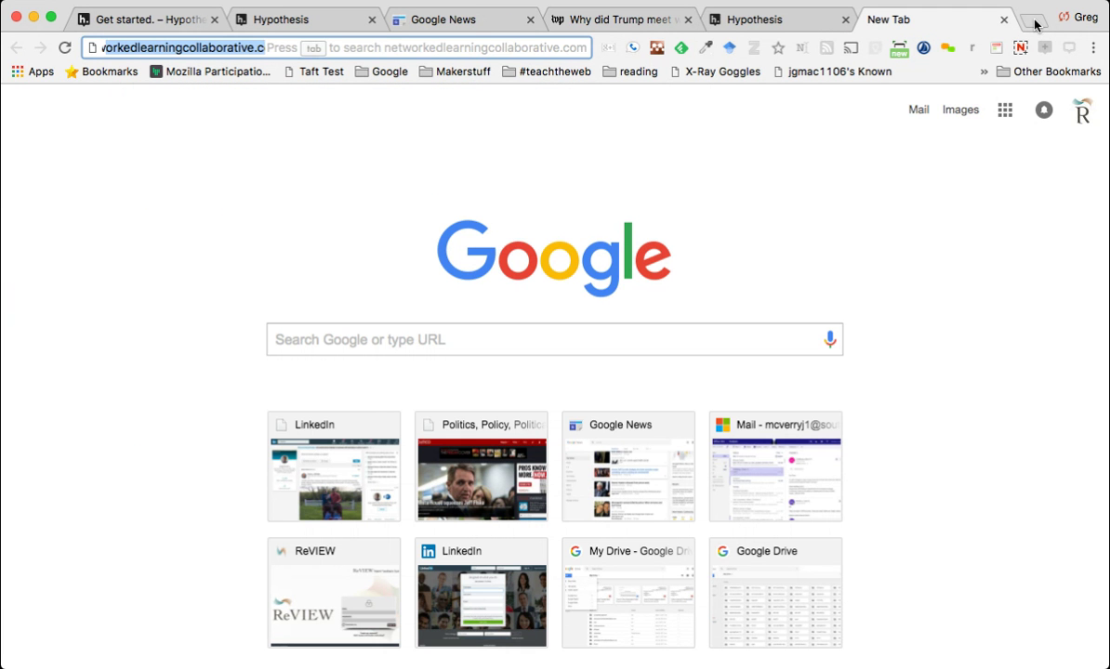
key("Return")
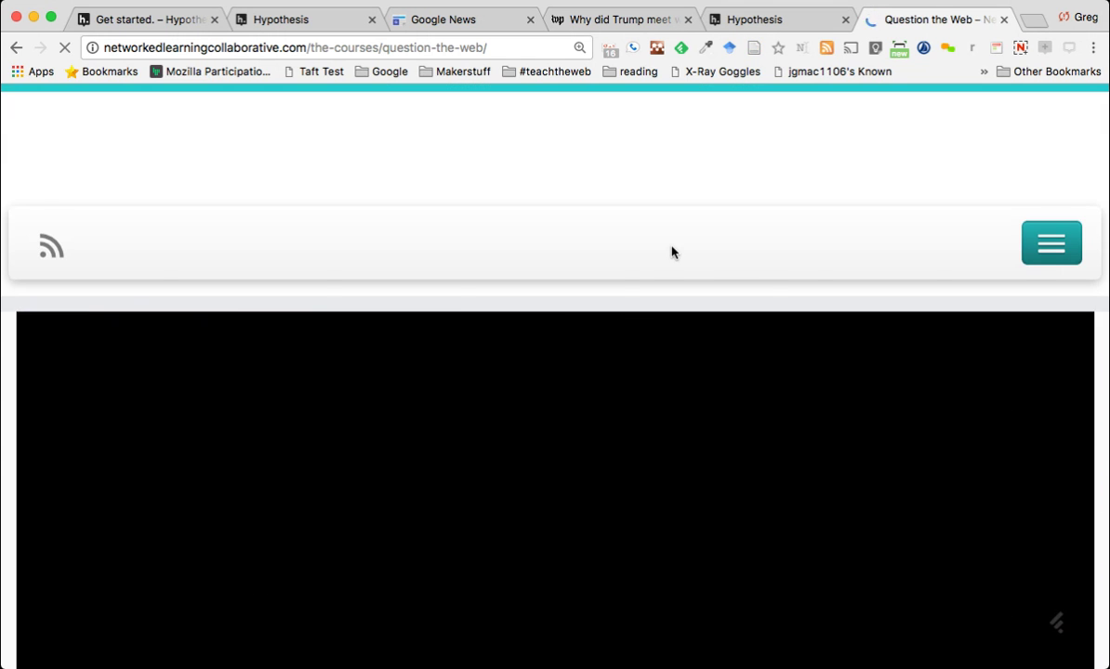
scroll(673, 251, "down", 10)
scroll(673, 249, "down", 2)
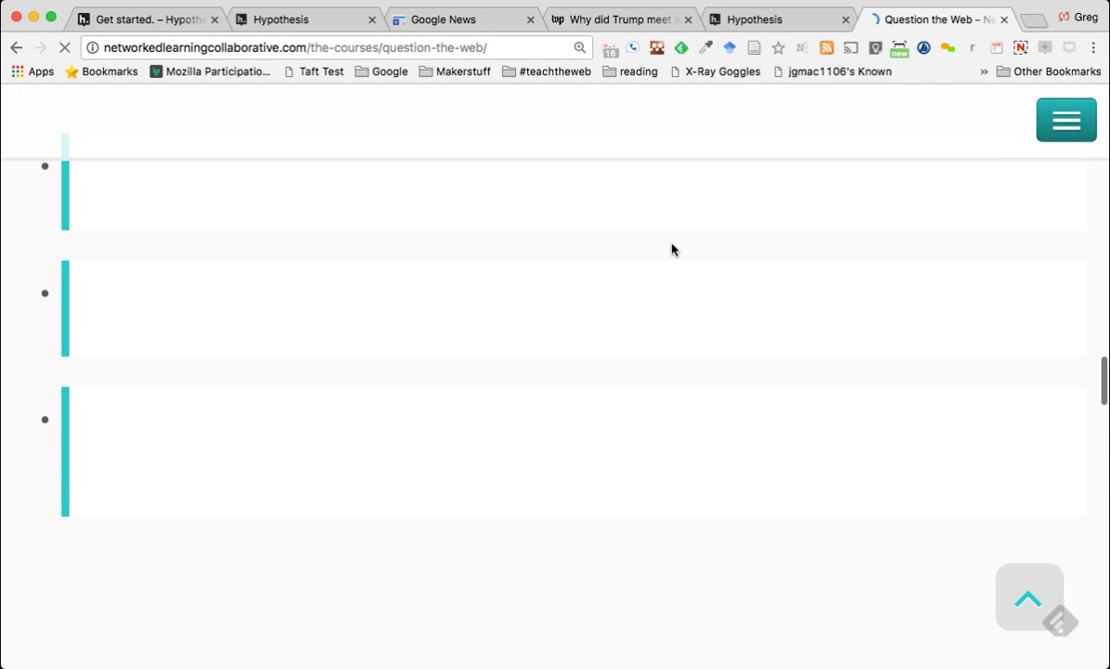
scroll(673, 249, "down", 5)
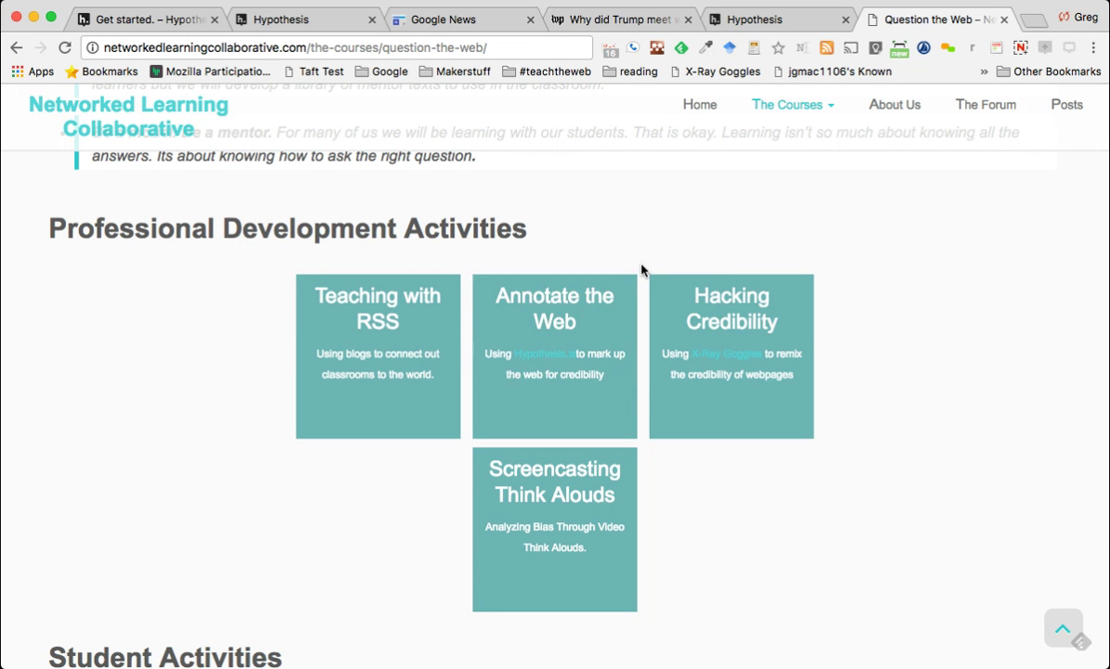
scroll(664, 226, "down", 1)
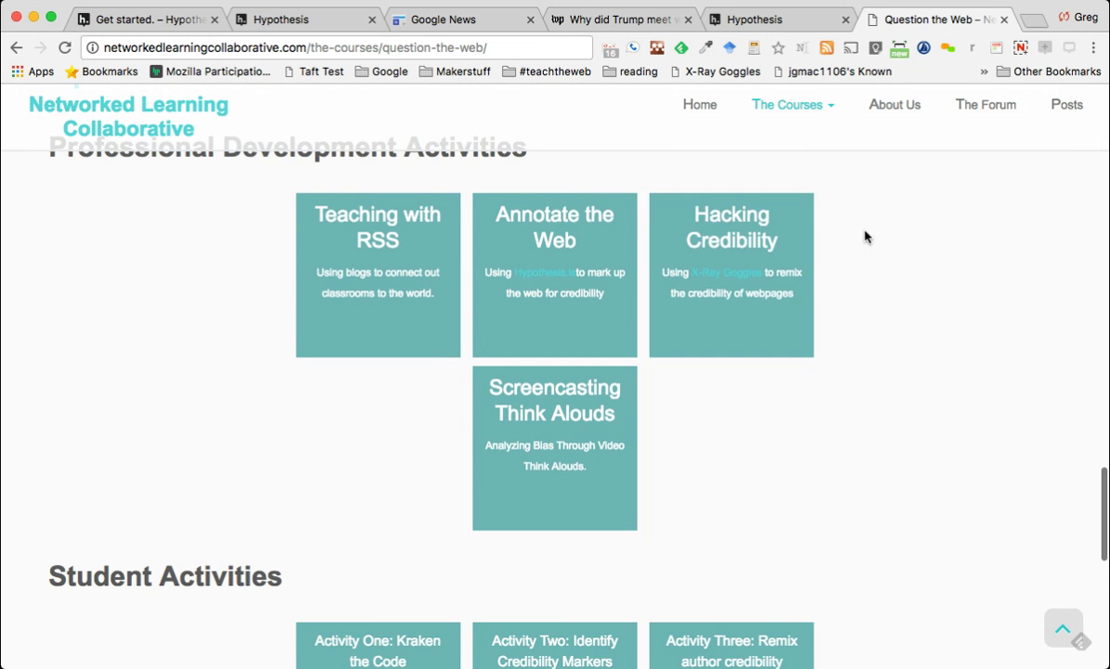
scroll(818, 212, "down", 2)
scroll(800, 209, "up", 1)
scroll(801, 214, "down", 1)
scroll(801, 214, "down", 2)
scroll(509, 312, "down", 3)
scroll(510, 314, "up", 7)
scroll(513, 320, "up", 1)
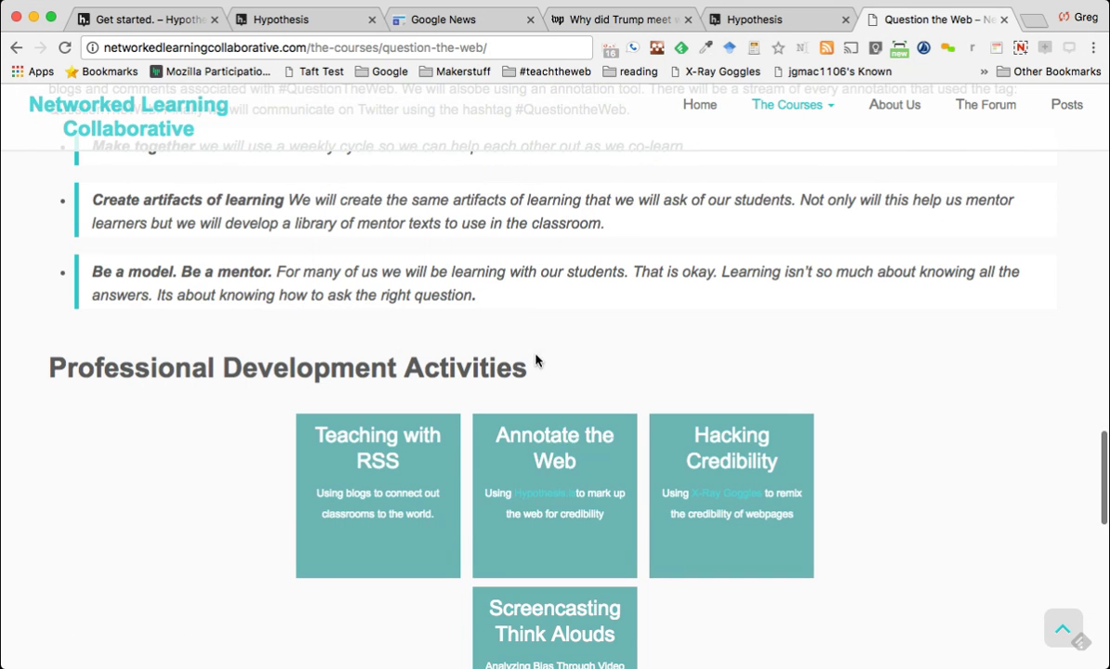
left_click(544, 435)
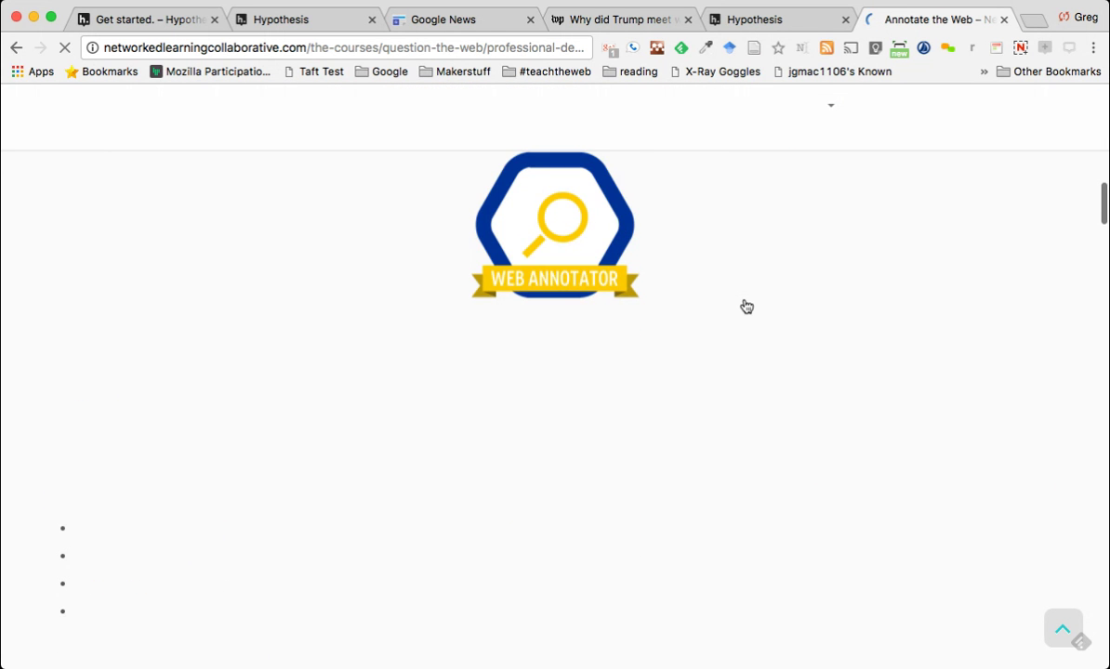
scroll(733, 272, "down", 3)
scroll(734, 273, "down", 10)
scroll(731, 271, "down", 8)
scroll(731, 271, "down", 8)
scroll(731, 271, "down", 8)
scroll(731, 272, "down", 8)
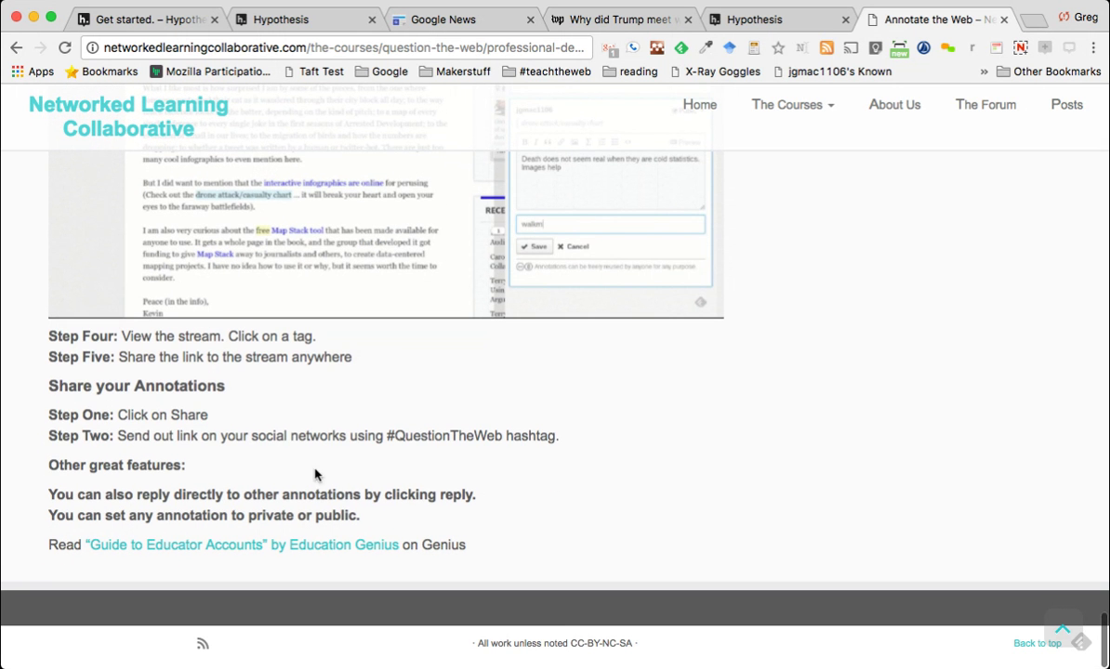
left_click(14, 48)
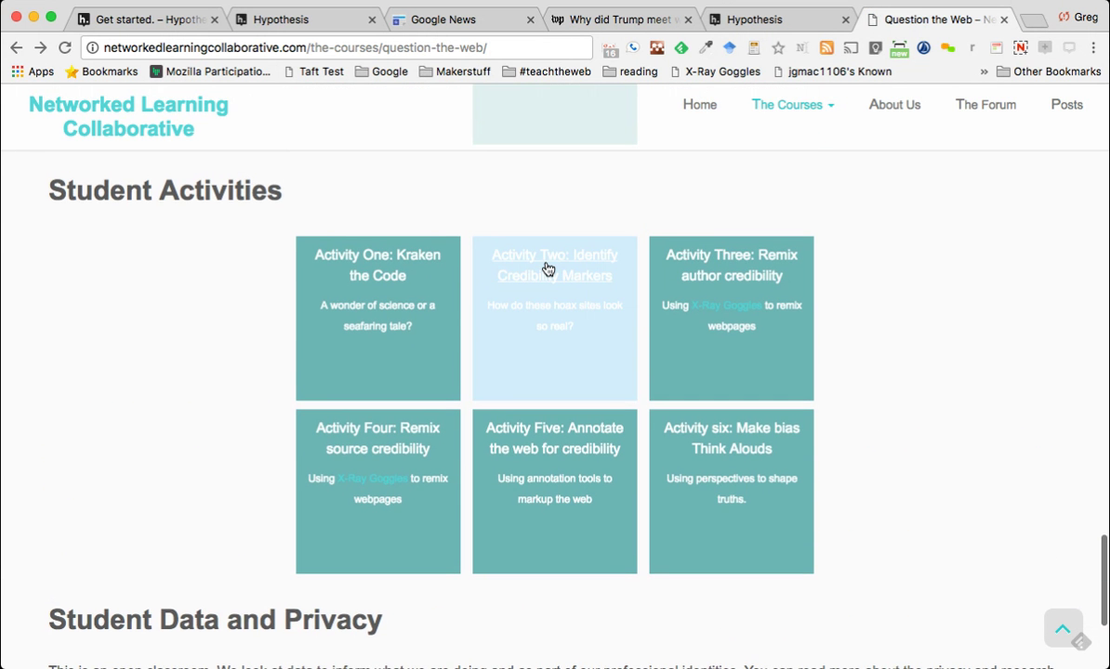
Open 'Activity Two: Identify Credibility Markers' and scroll through the activity page
left_click(548, 269)
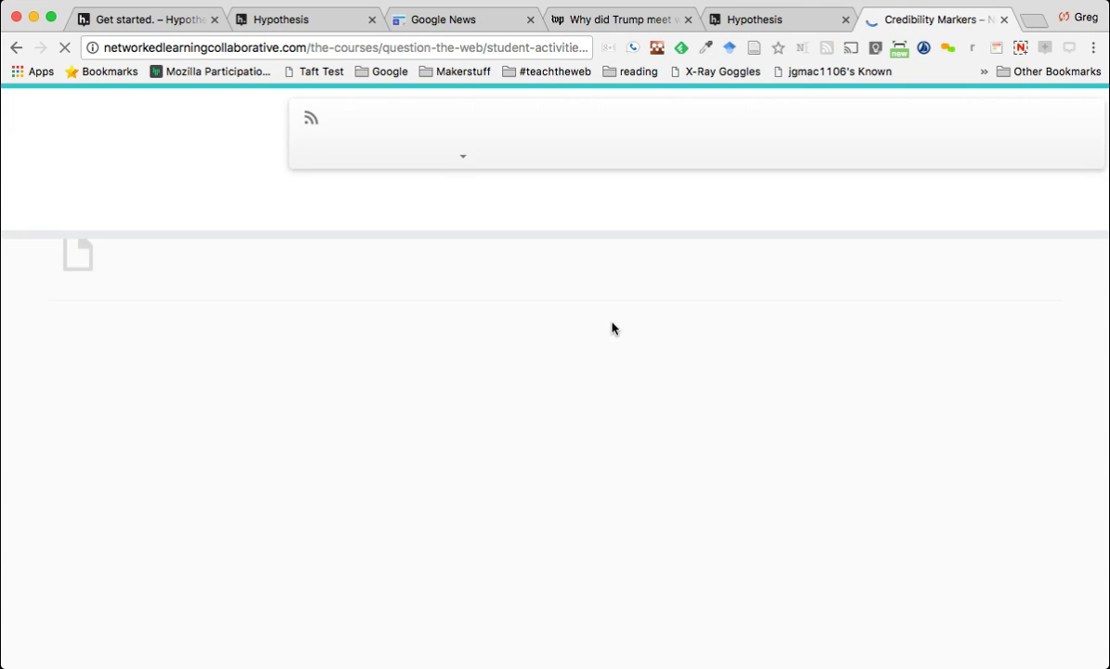
scroll(612, 204, "down", 5)
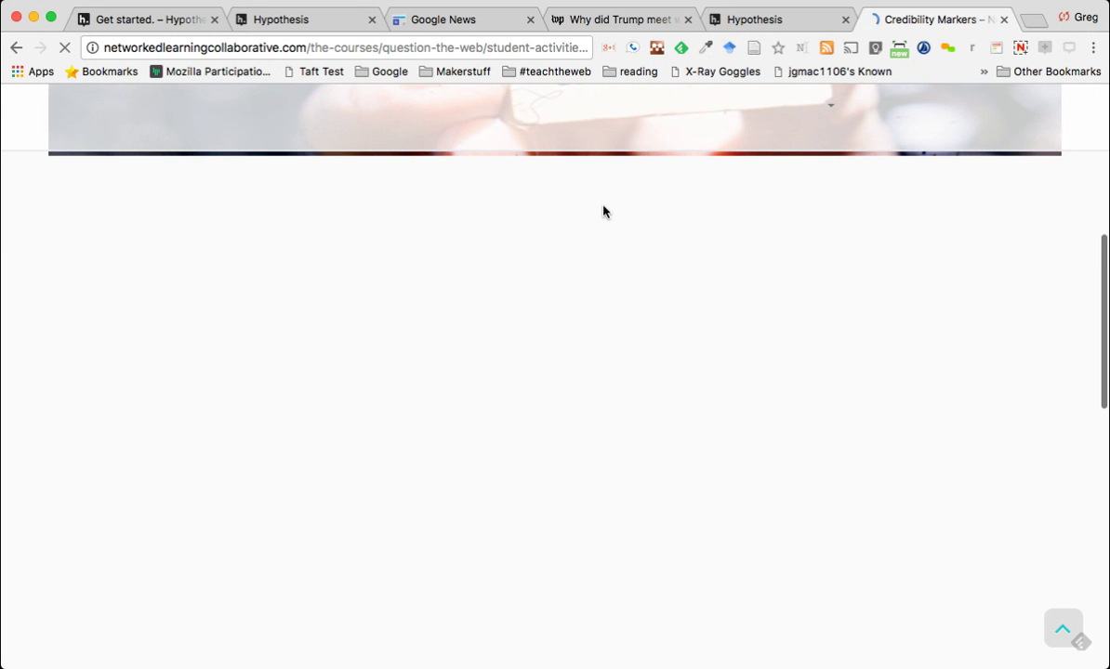
scroll(553, 237, "up", 10)
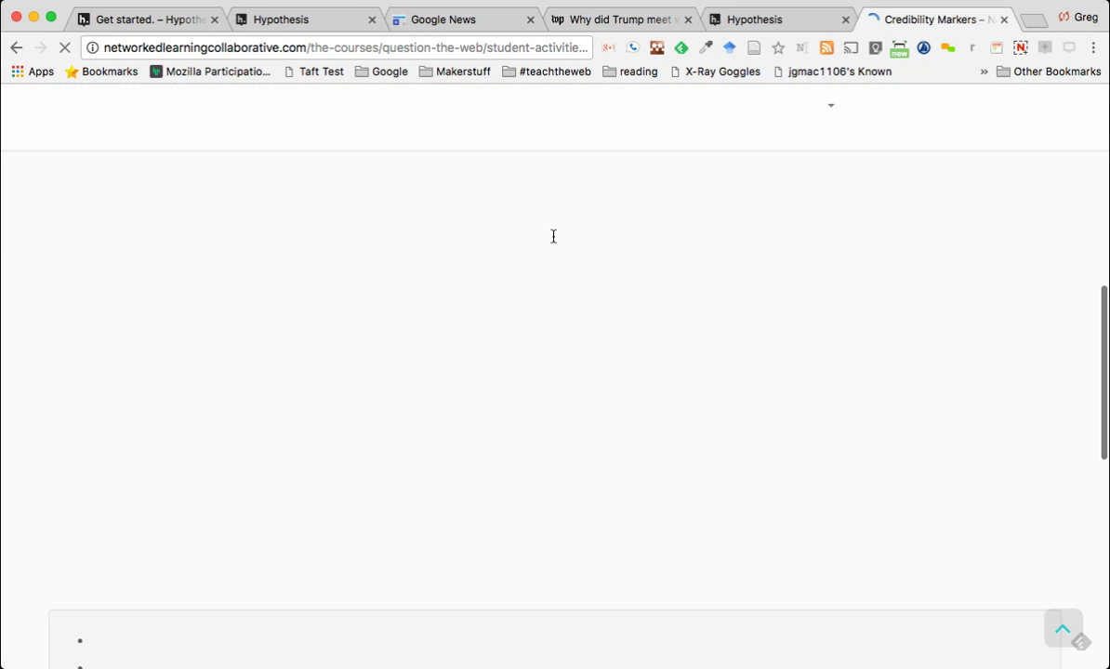
scroll(553, 240, "down", 6)
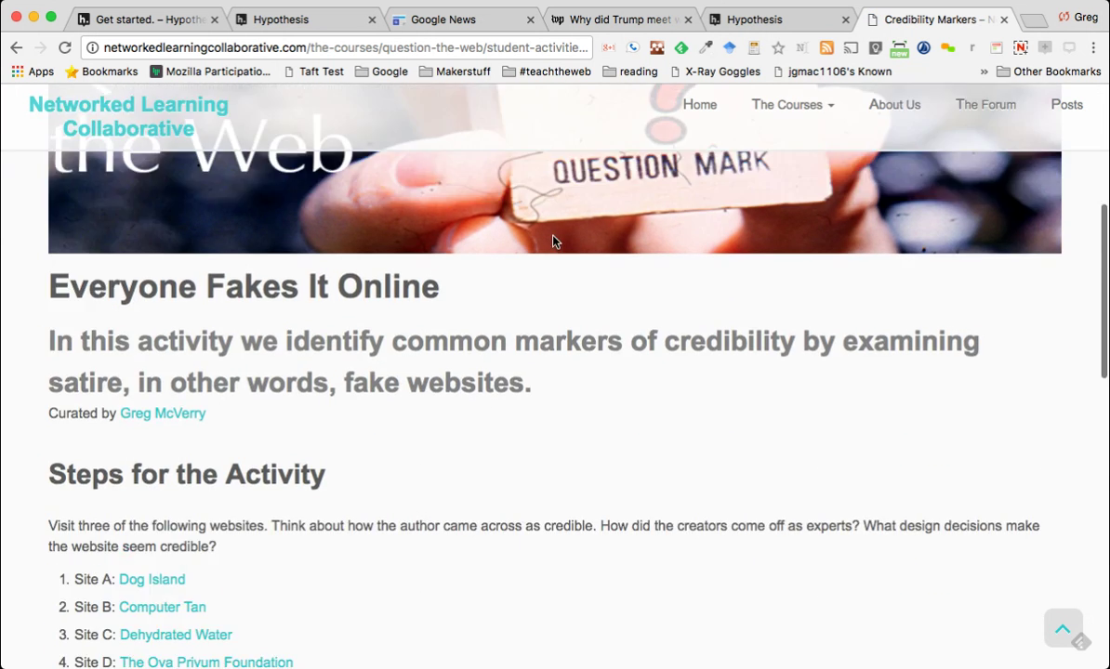
scroll(553, 238, "down", 5)
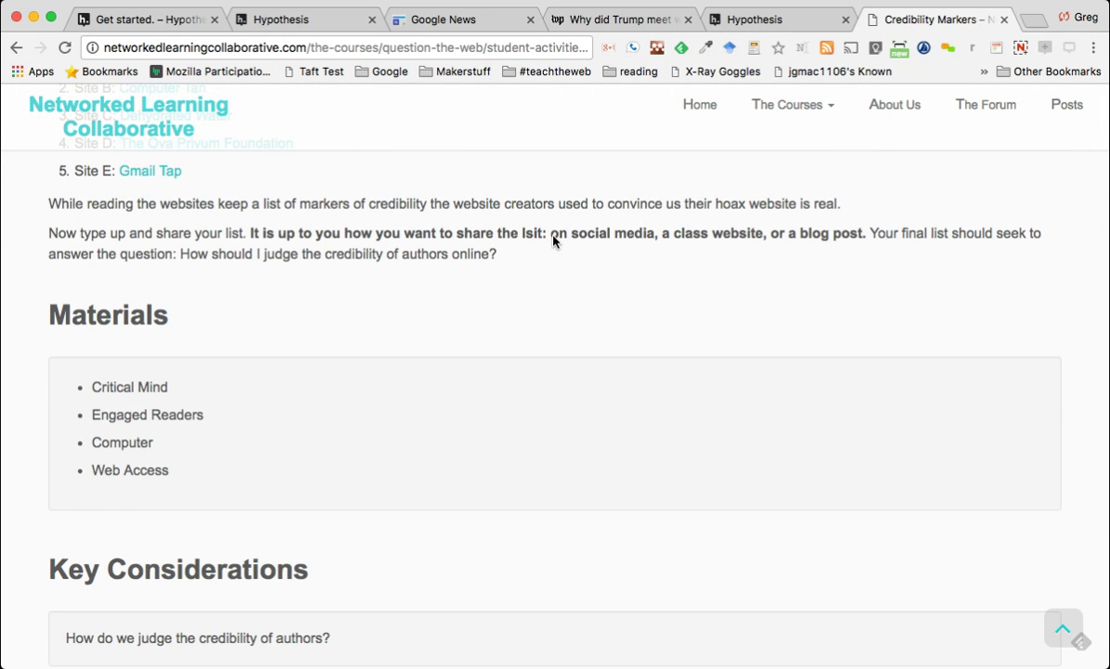
scroll(553, 239, "down", 5)
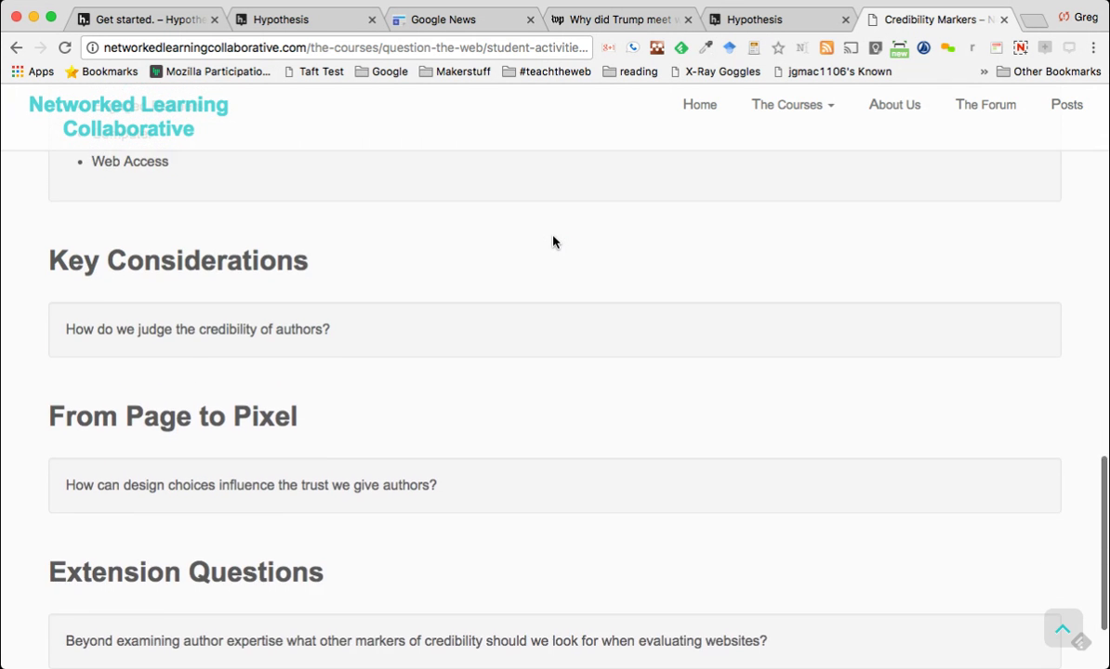
scroll(553, 242, "up", 7)
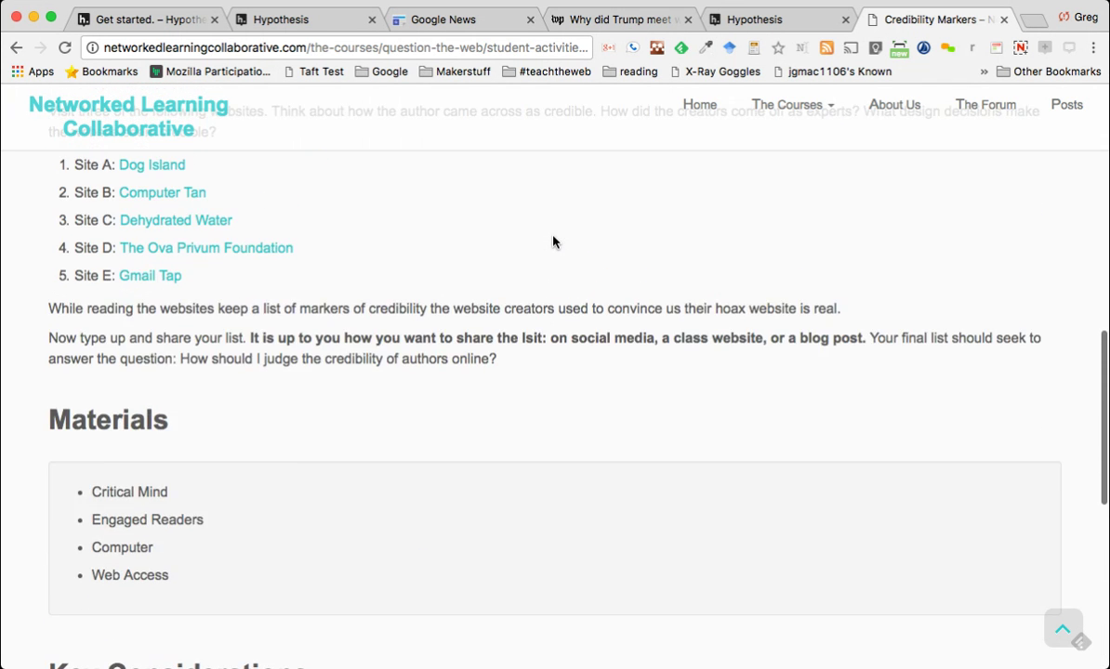
scroll(553, 241, "up", 4)
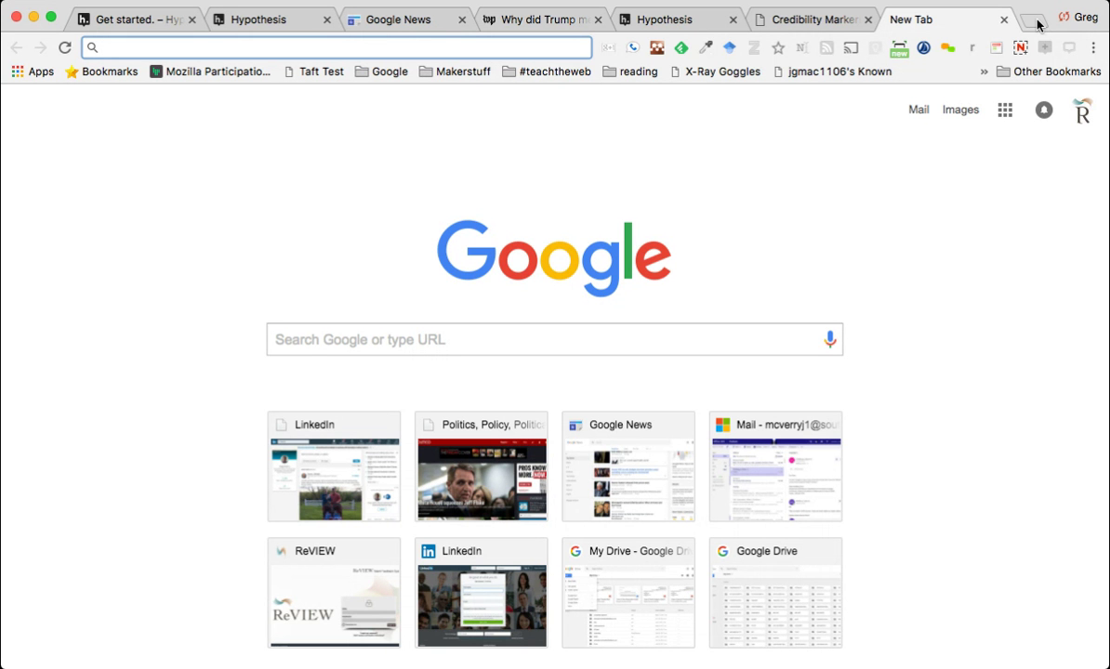
Load Google Drive and search it for 'code book'
type("dr")
key("Return")
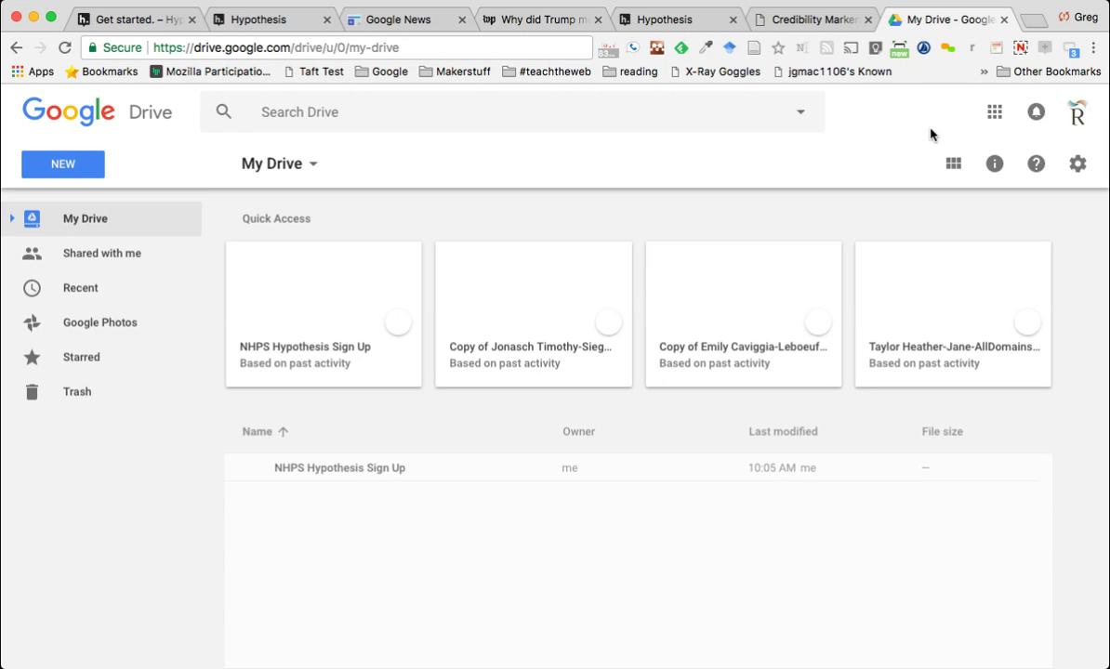
left_click(515, 113)
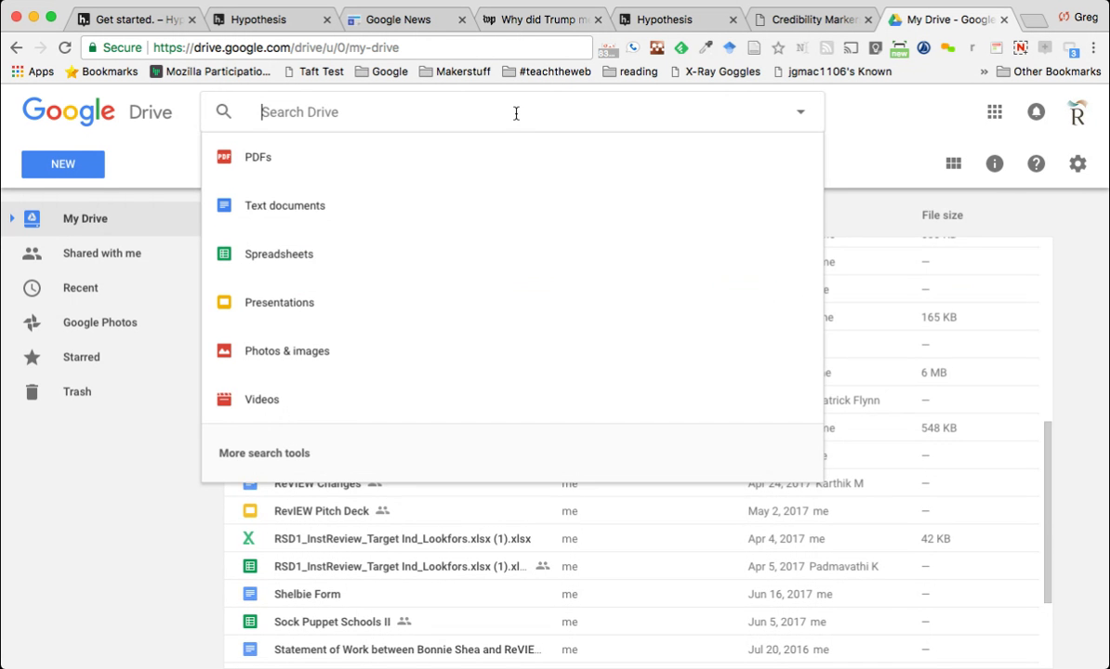
type("code")
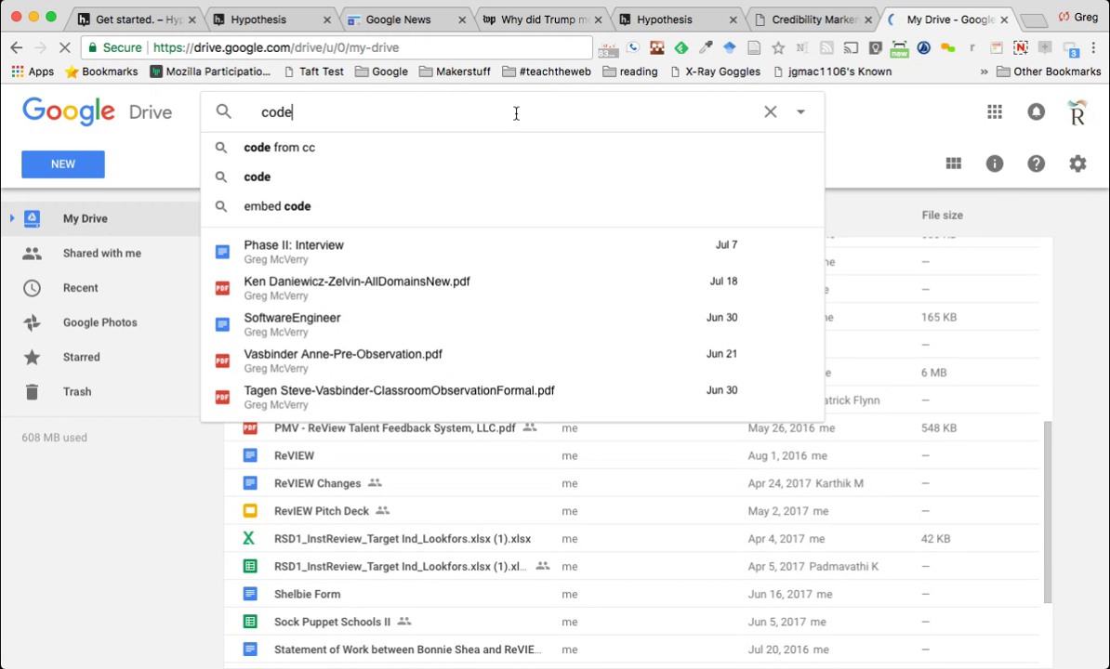
key("BackSpace")
key("BackSpace")
key("BackSpace")
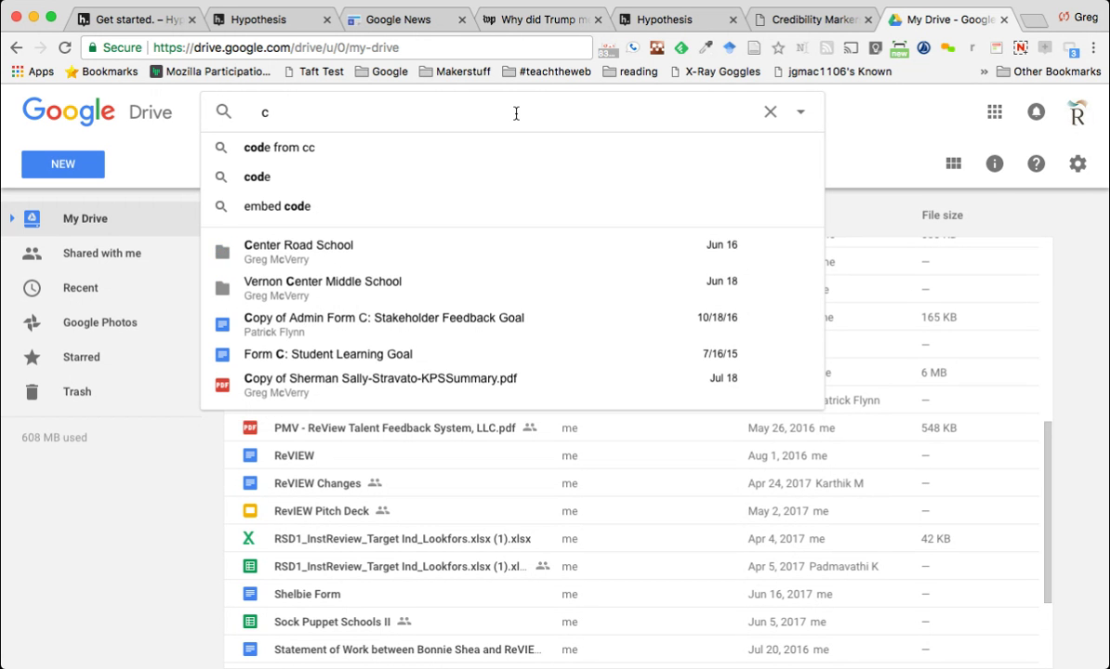
type("redi")
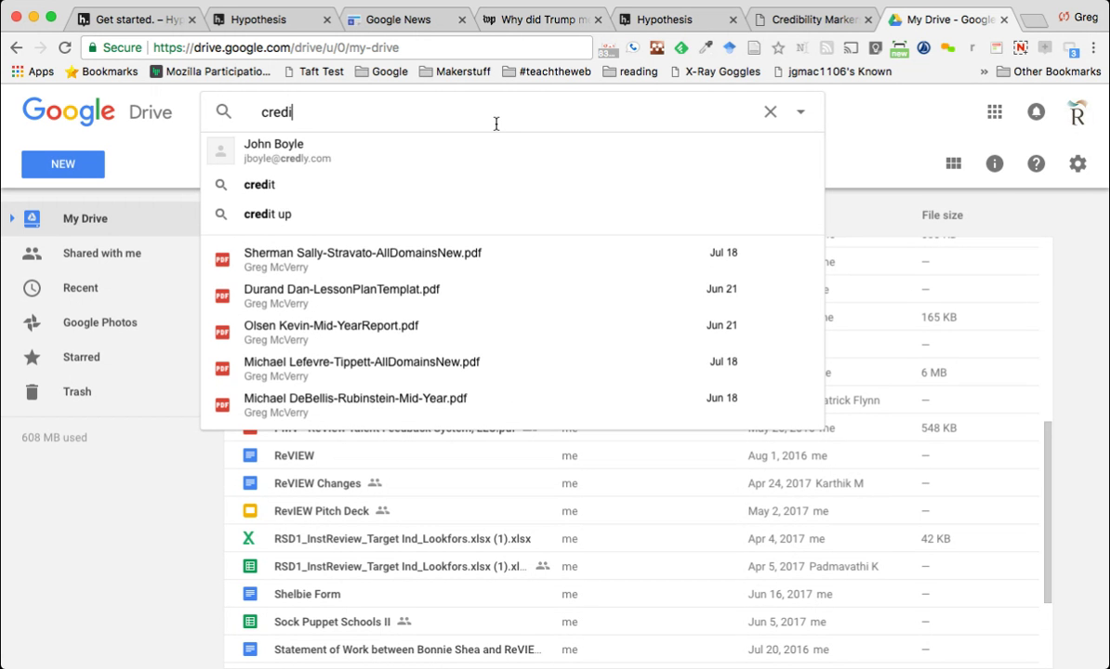
type("bilit")
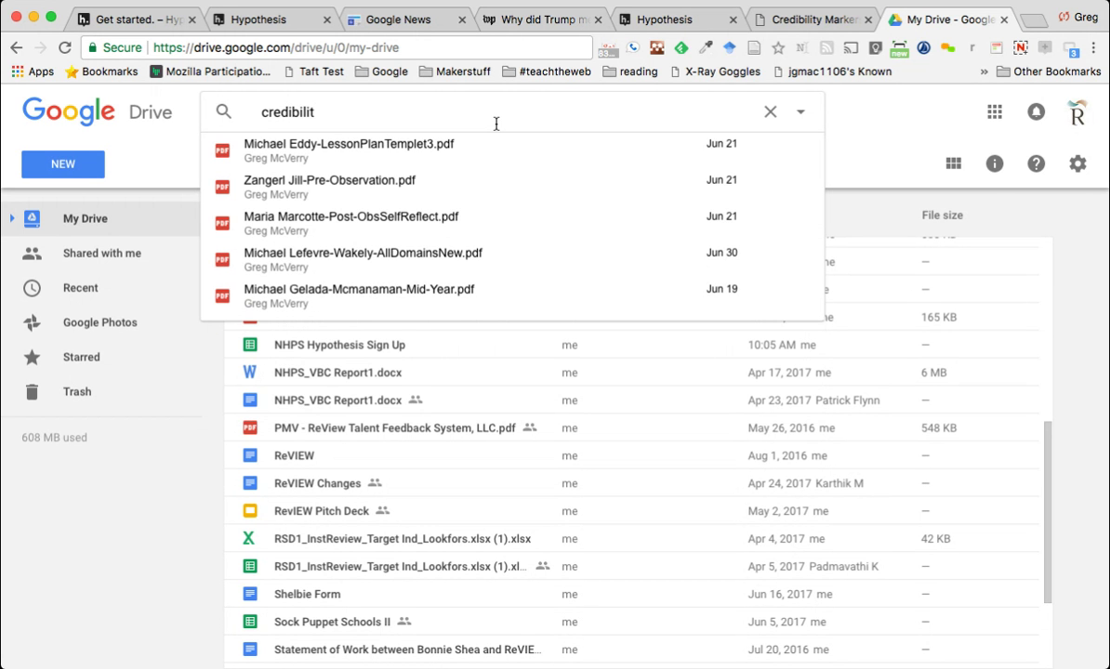
type("y")
key("BackSpace")
key("BackSpace")
key("BackSpace")
key("BackSpace")
key("BackSpace")
key("BackSpace")
key("BackSpace")
key("BackSpace")
key("BackSpace")
key("BackSpace")
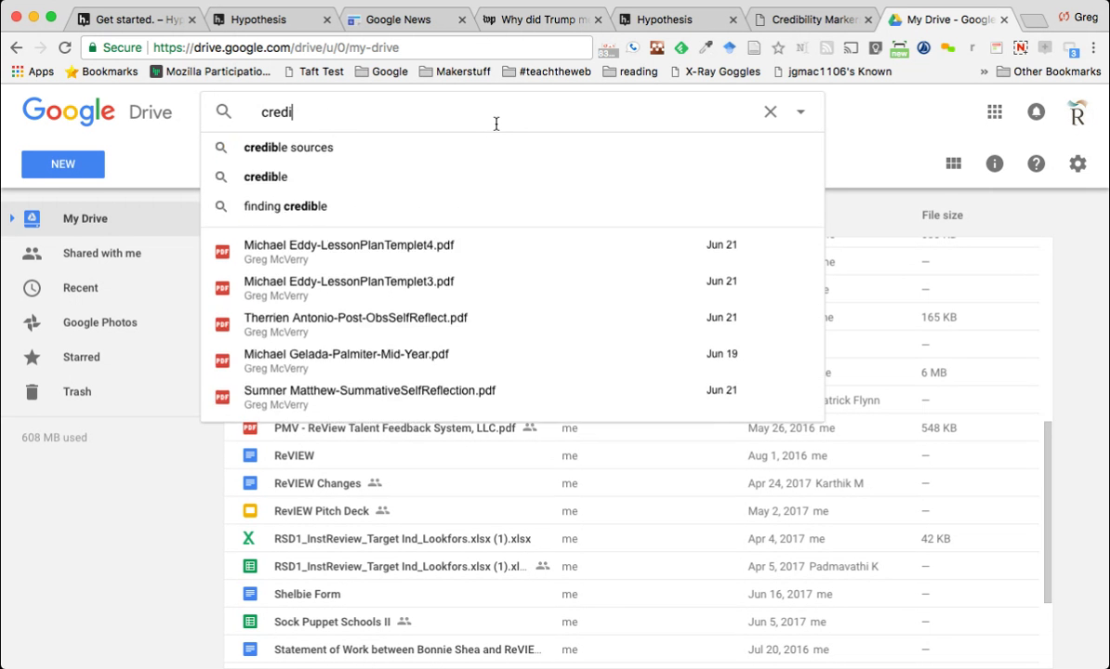
key("BackSpace")
type("ode book")
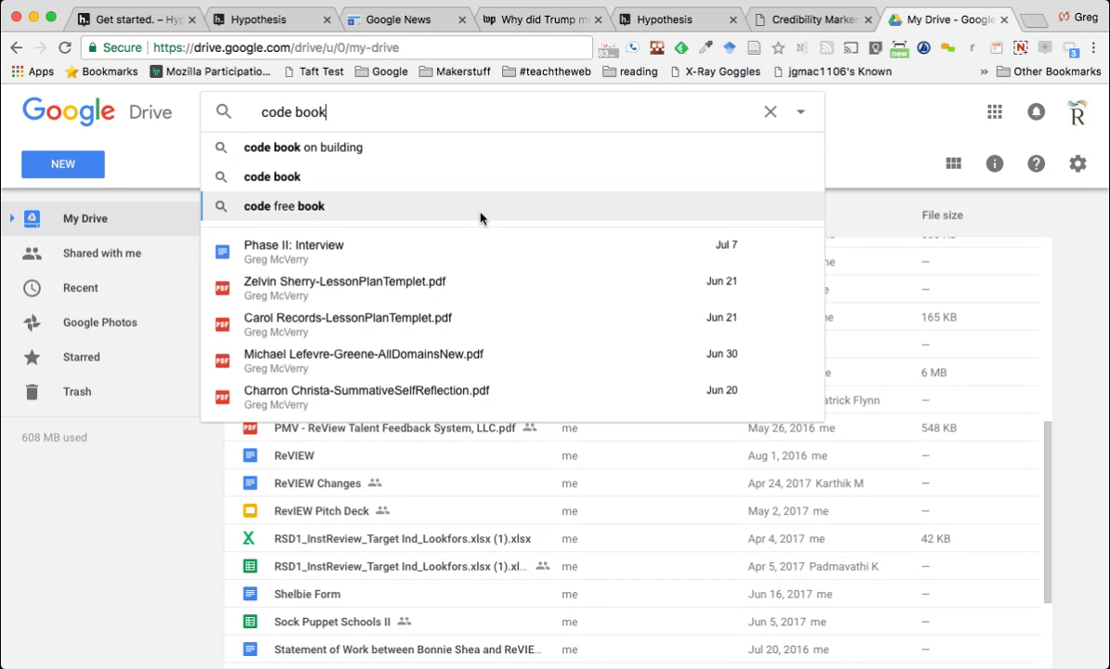
left_click(432, 176)
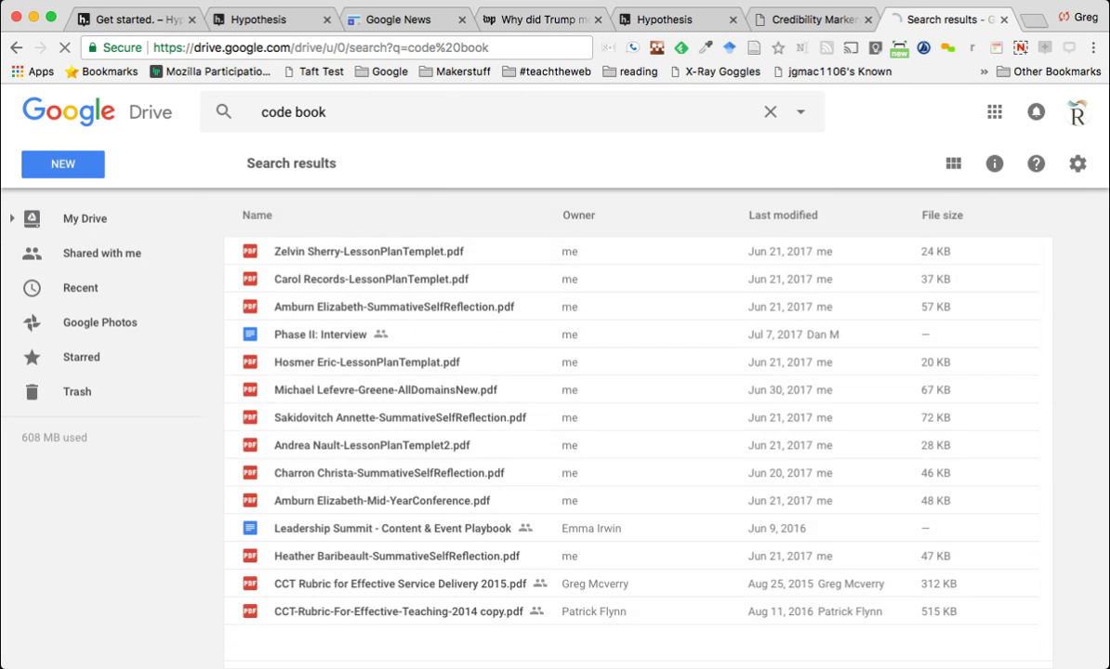
Switch to the other Google account and search its Drive for 'code book'
left_click(1077, 112)
left_click(892, 321)
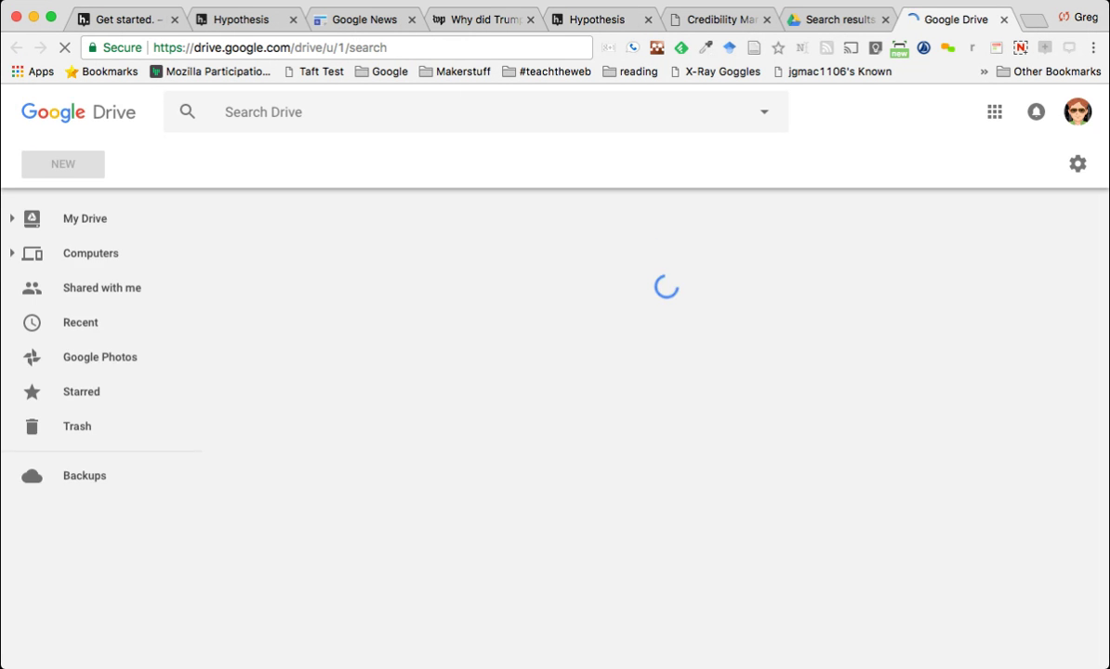
left_click(359, 111)
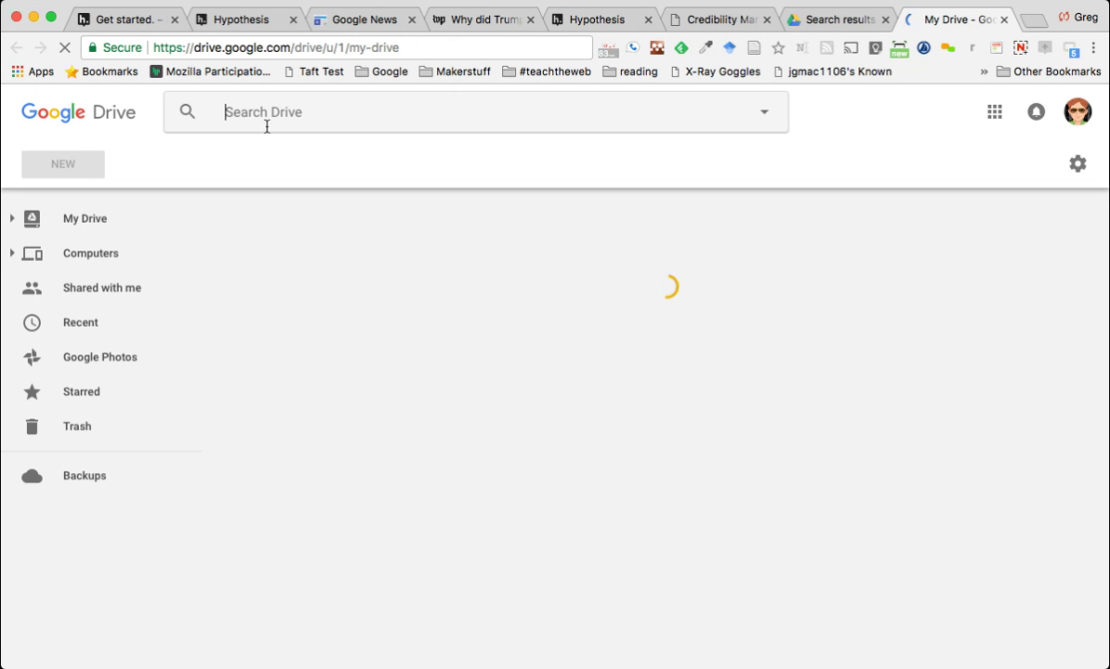
type("code book")
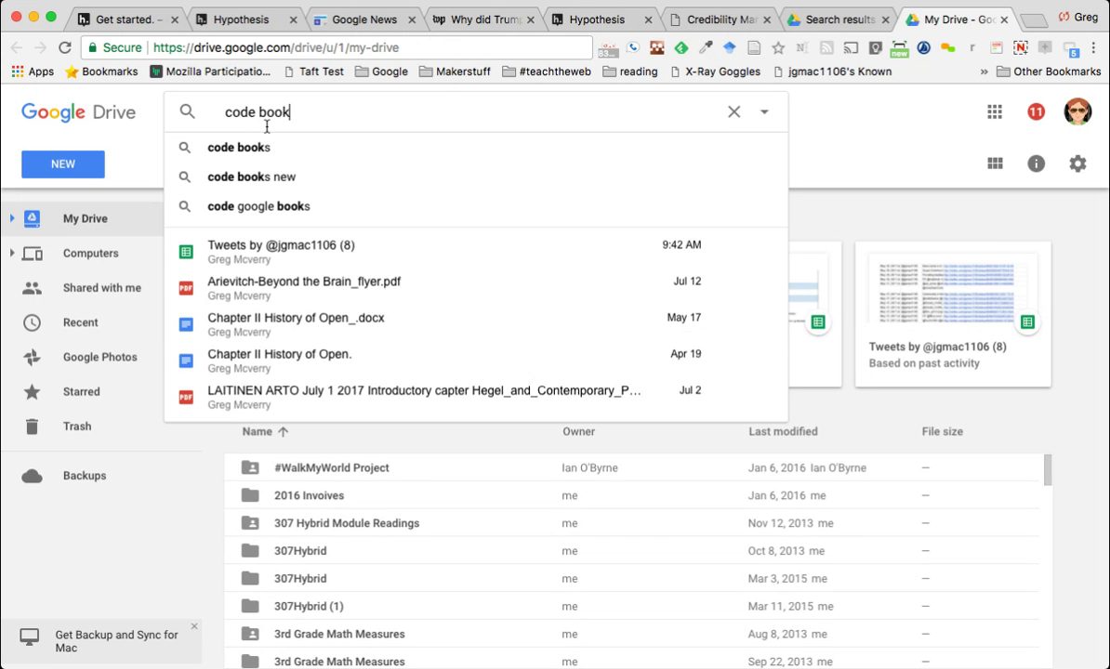
left_click(244, 150)
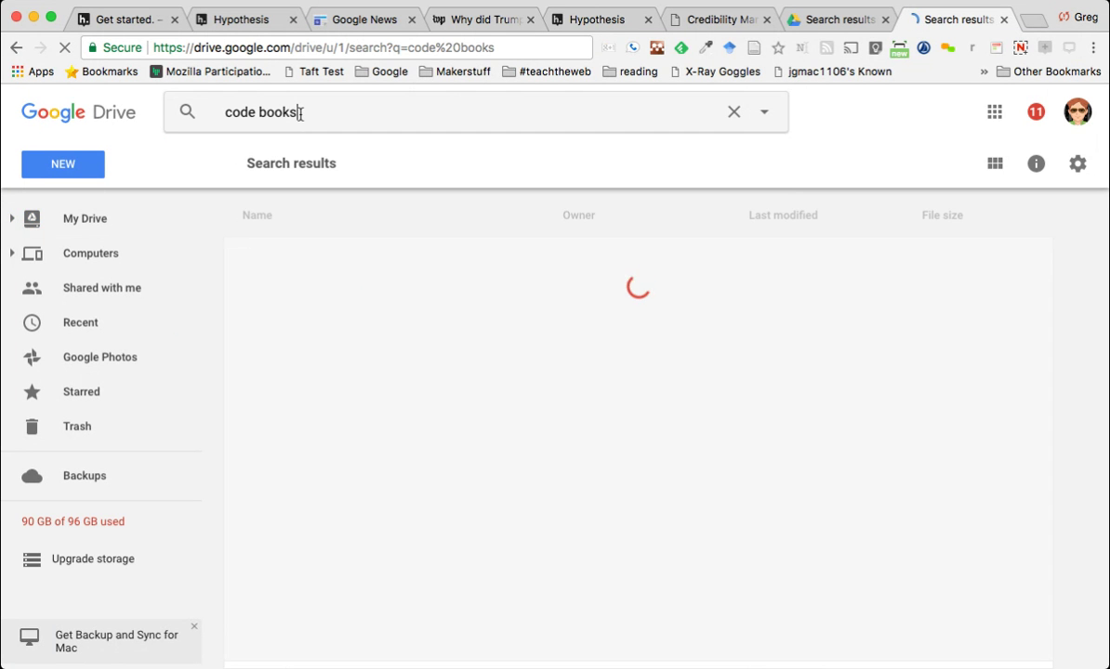
key("BackSpace")
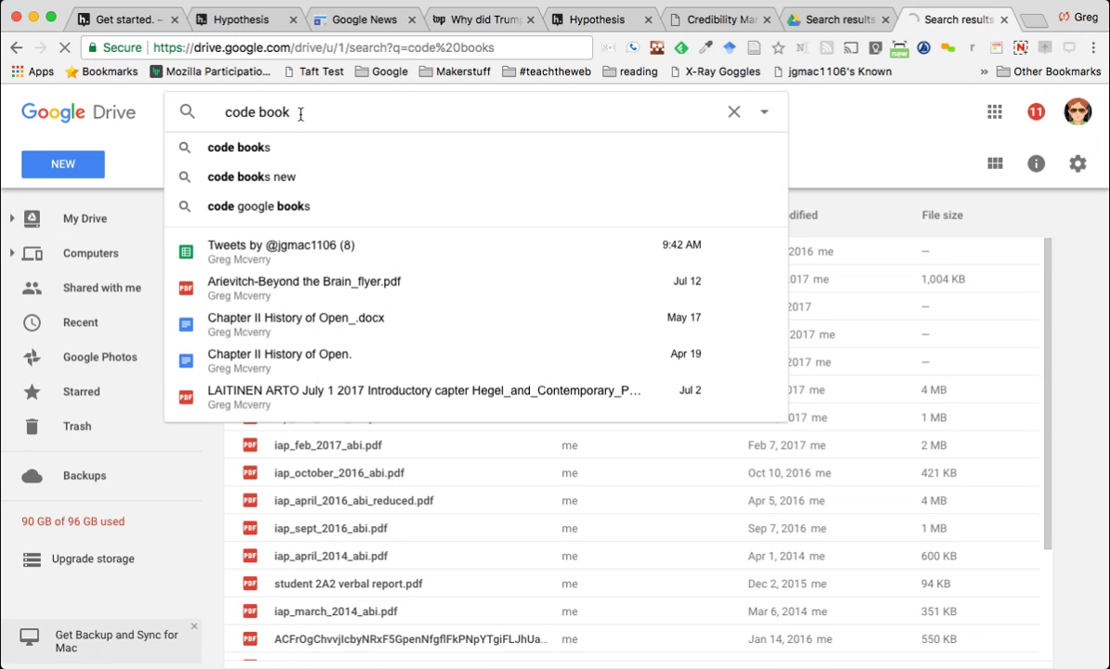
key("Return")
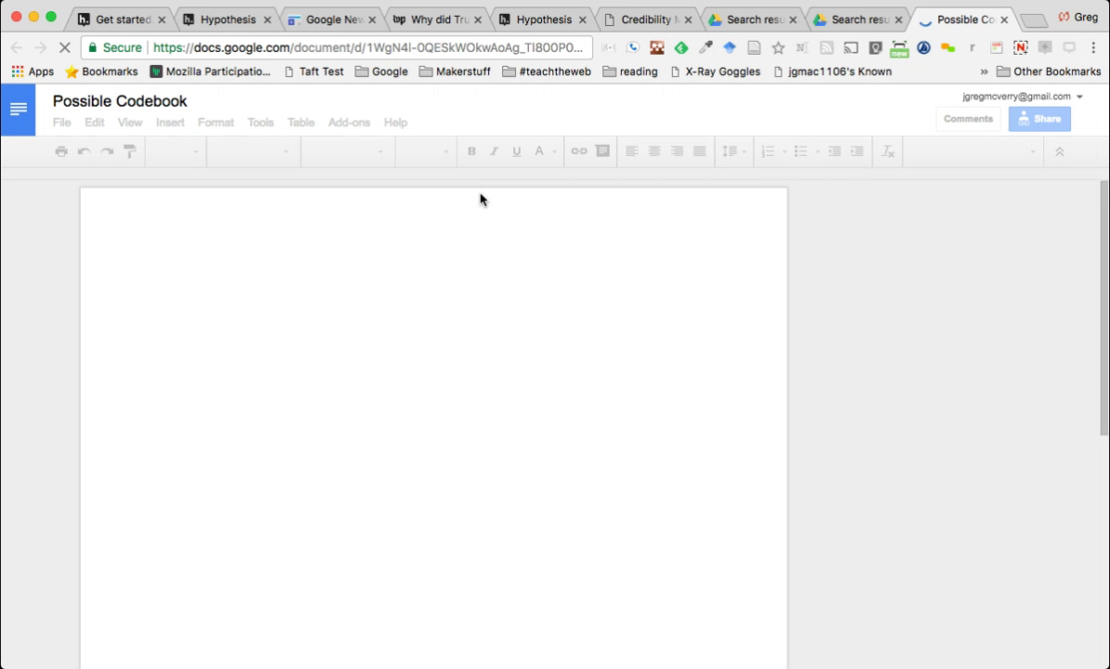
Scroll the codebook table down to the Claim, Reason and Evidence tag cells
scroll(546, 252, "down", 3)
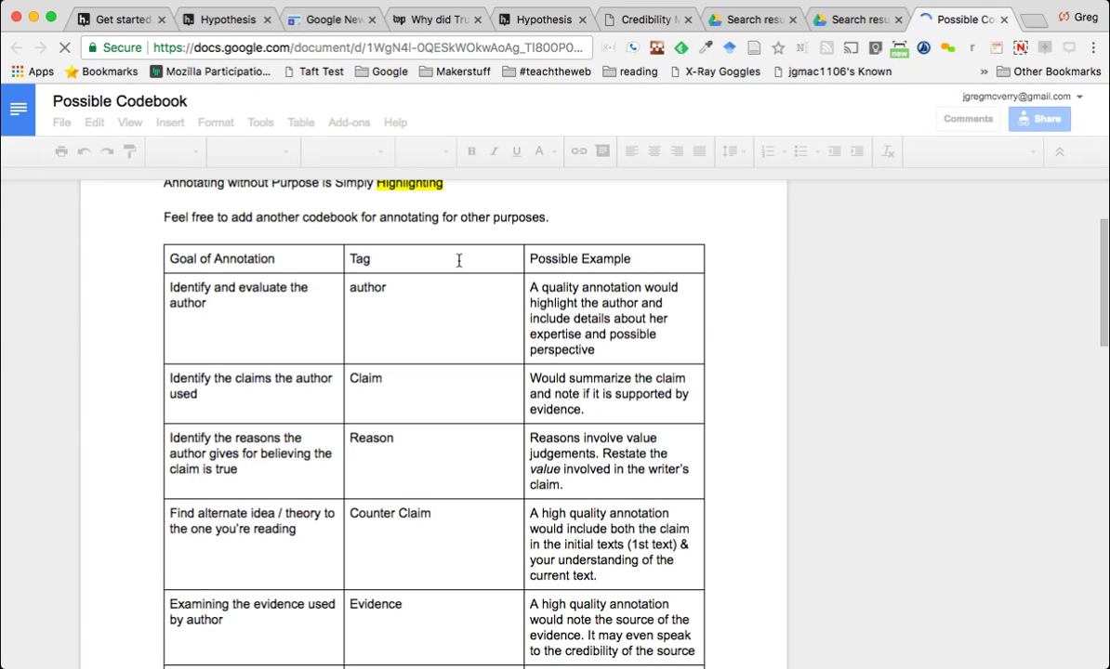
scroll(458, 260, "down", 2)
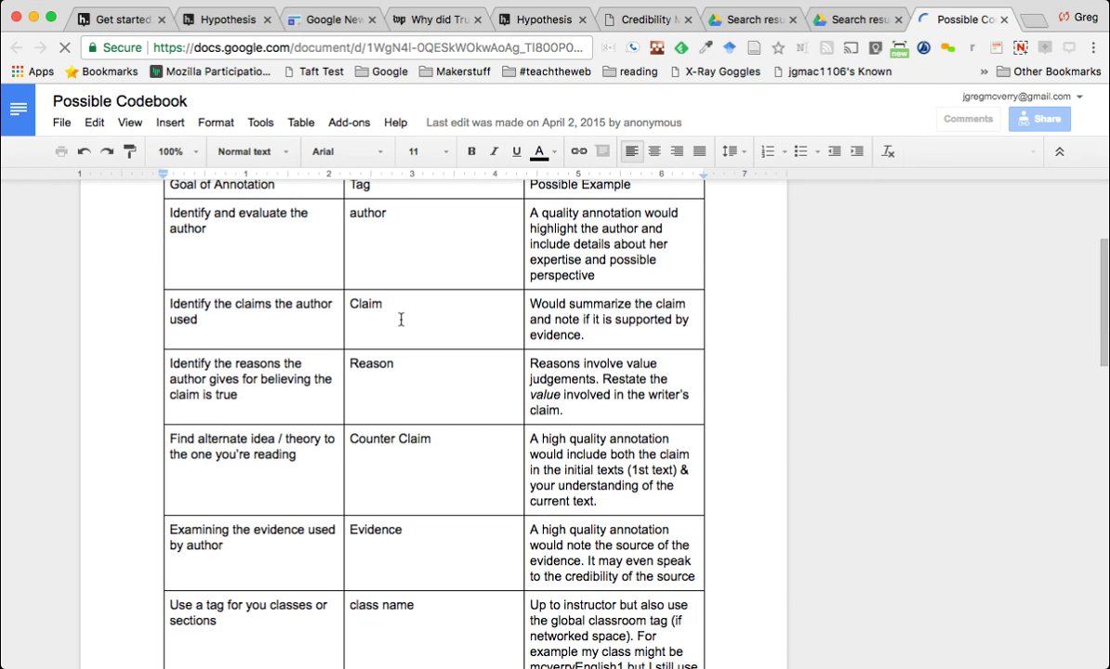
left_click(401, 320)
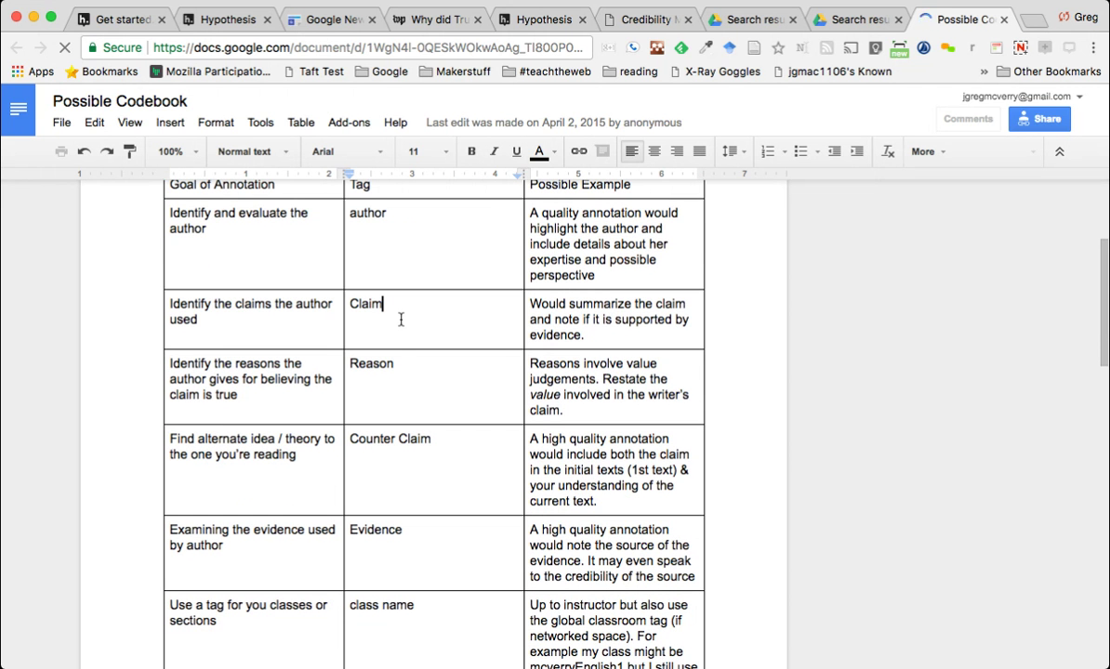
left_click(391, 371)
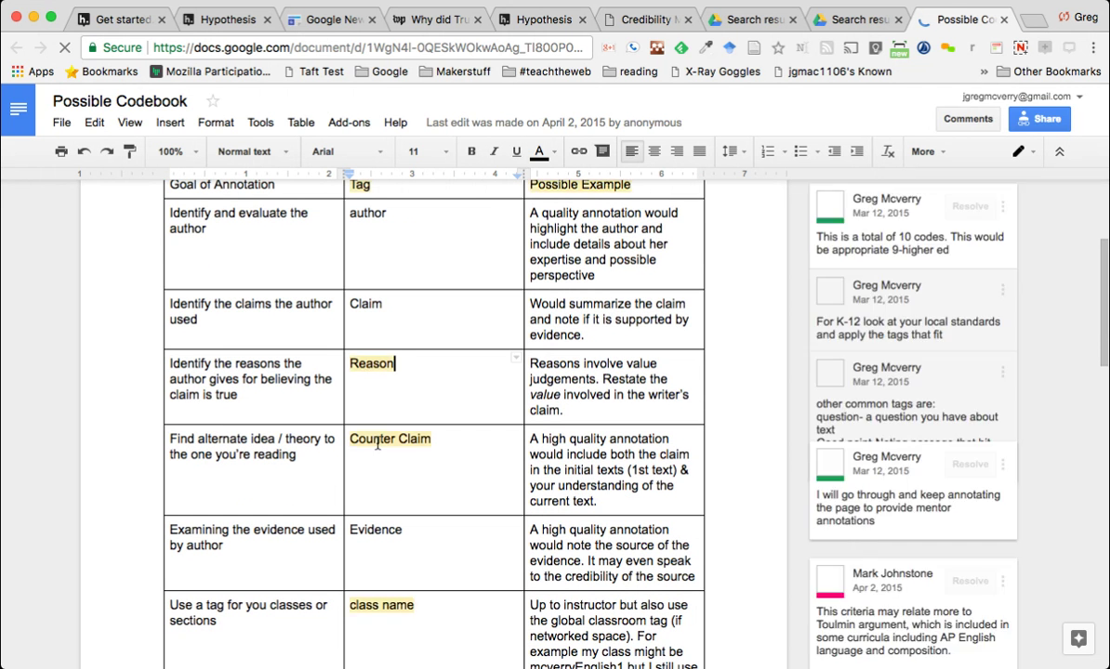
left_click(366, 530)
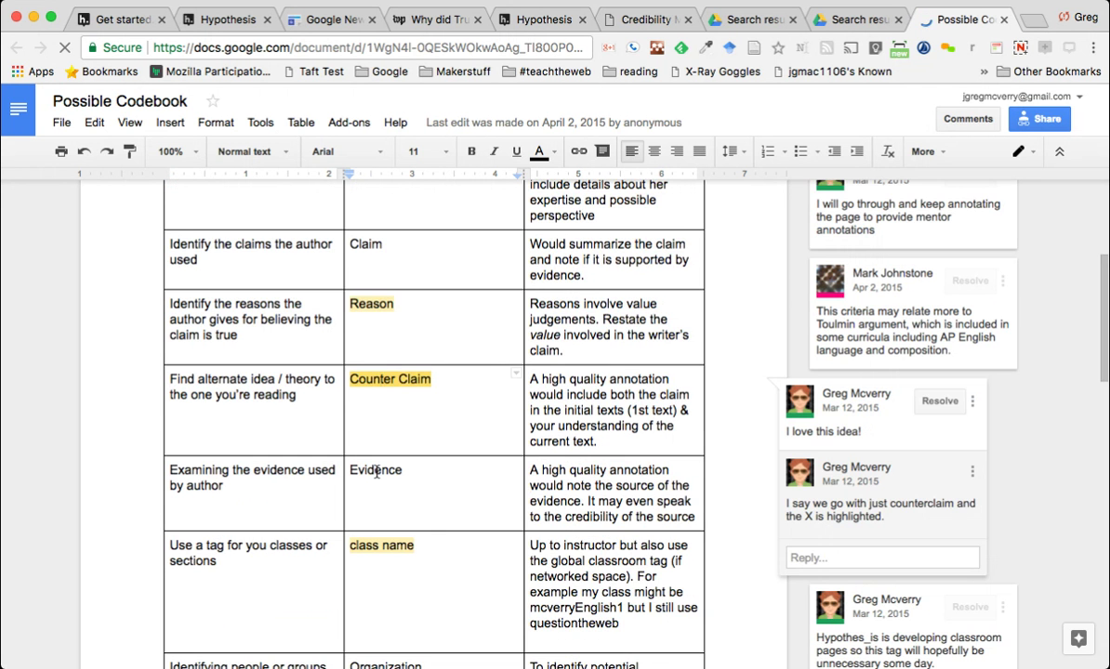
Review the reviewer comment on the class name tag and the Organization tag further down
scroll(376, 465, "down", 2)
scroll(376, 472, "down", 1)
left_click(379, 507)
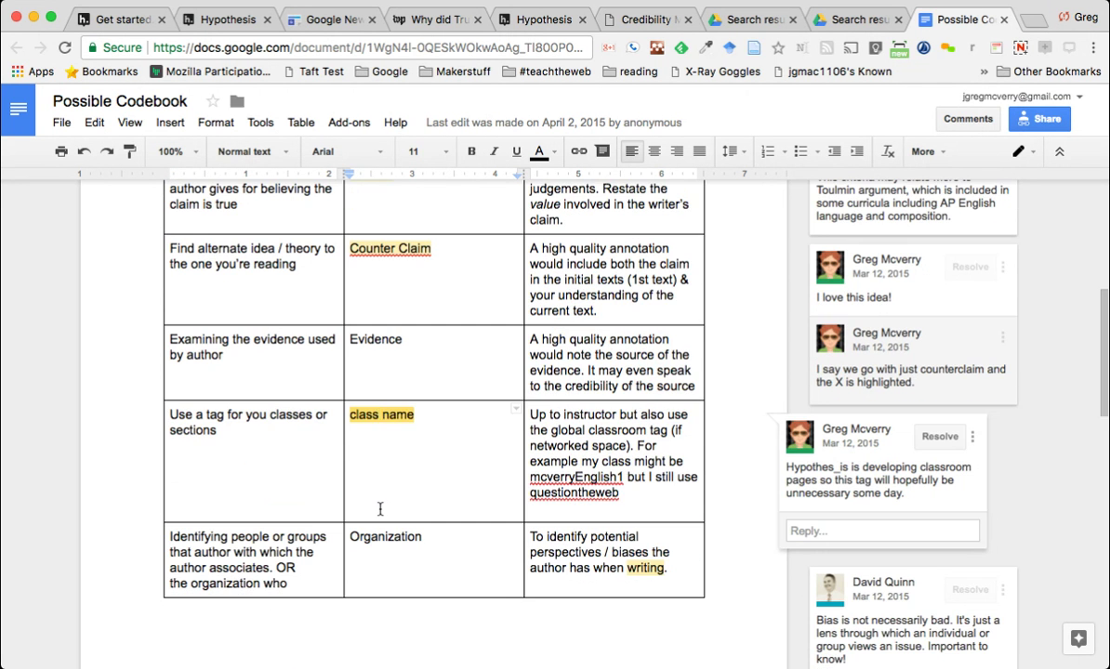
left_click(377, 539)
scroll(388, 519, "up", 5)
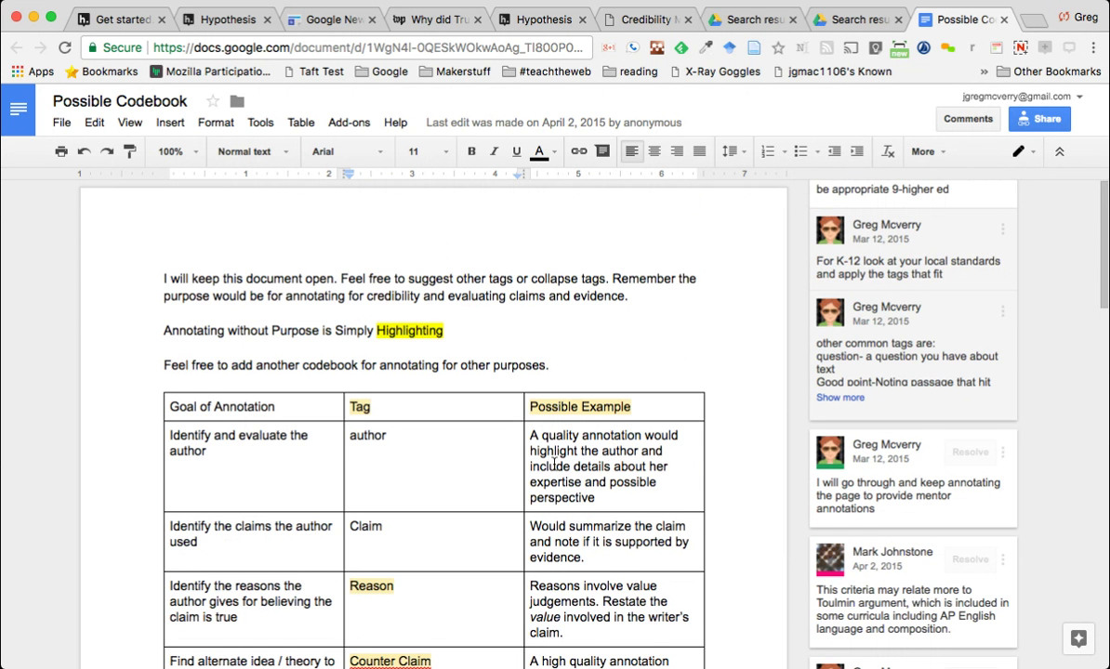
scroll(554, 465, "down", 1)
scroll(332, 418, "down", 1)
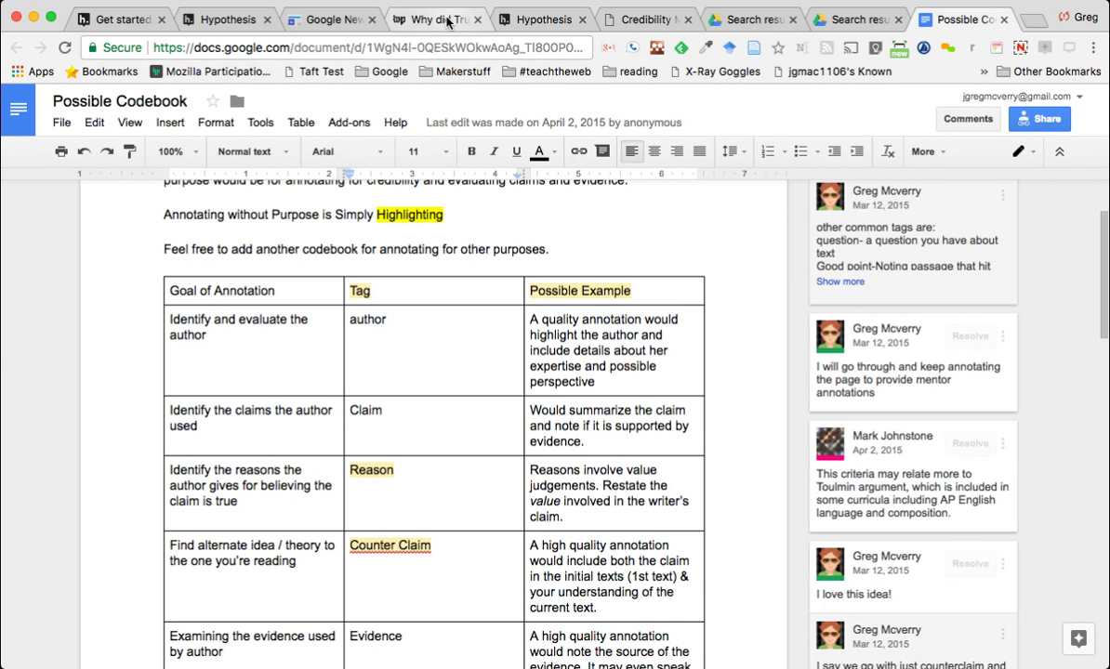
Google 'did truman need to drop the bomb' in the Washington Post article's tab
left_click(420, 17)
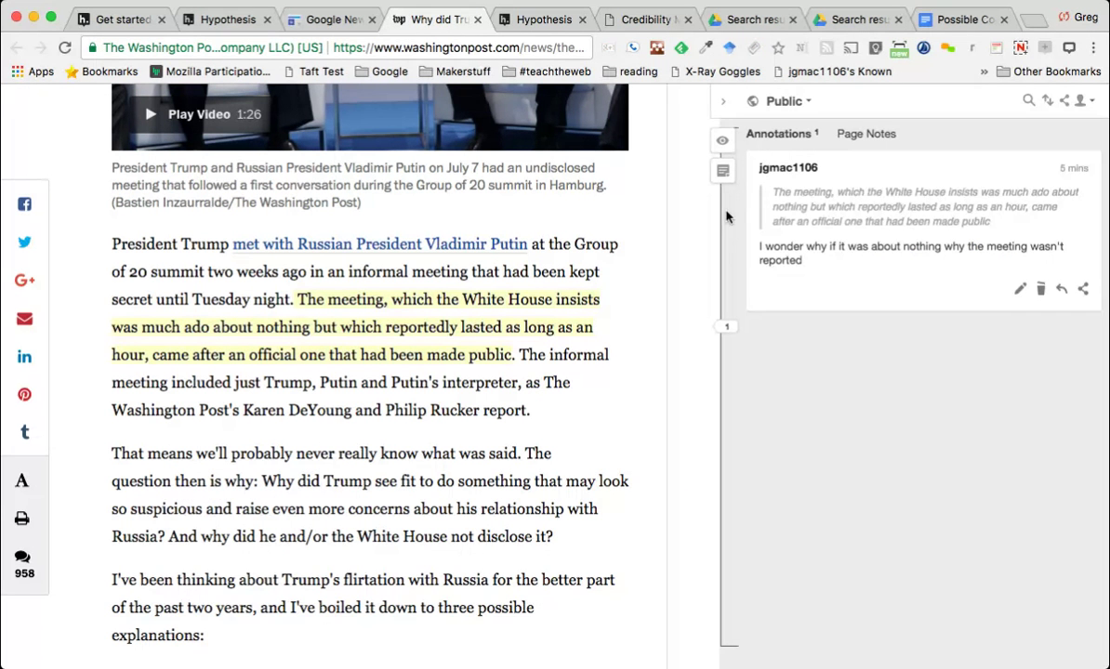
left_click(427, 48)
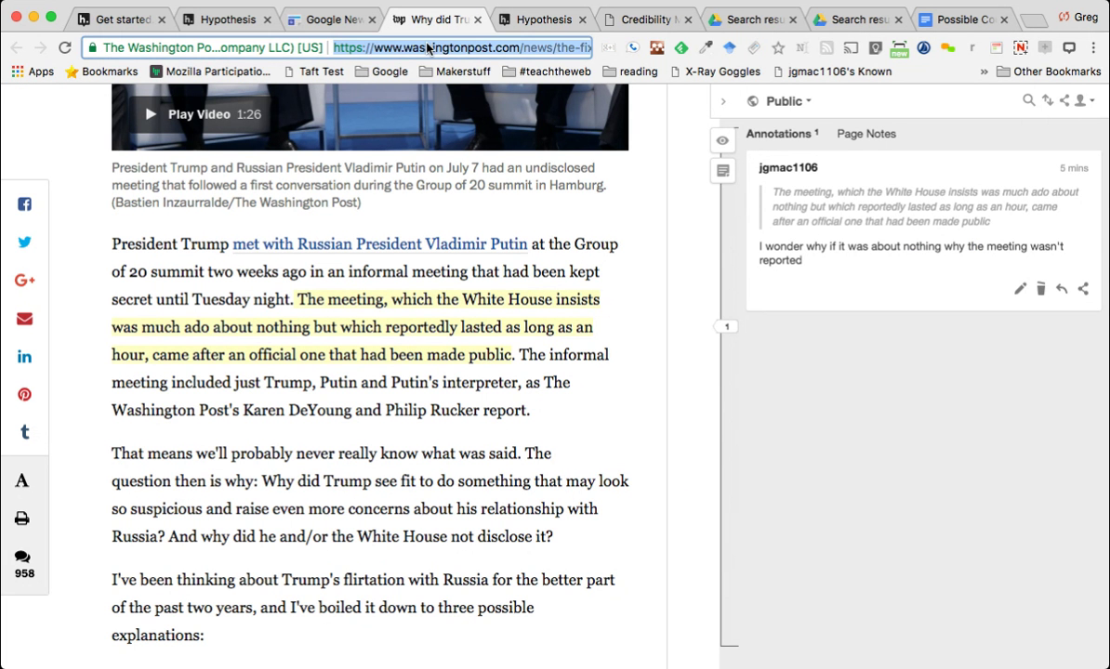
type("did tru")
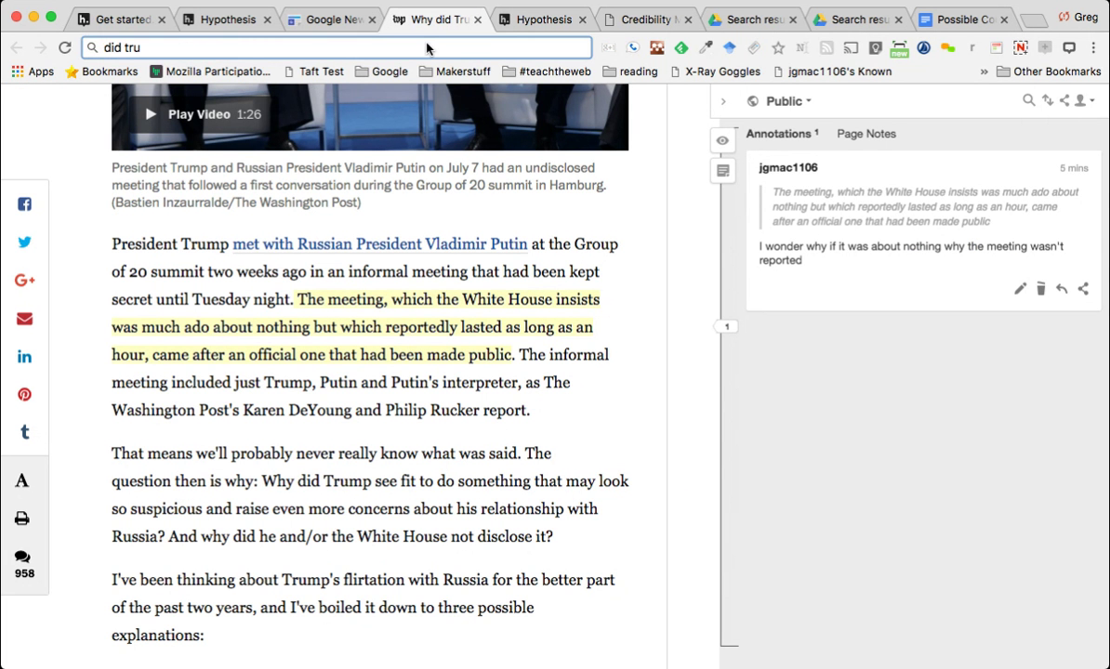
type("man need to d")
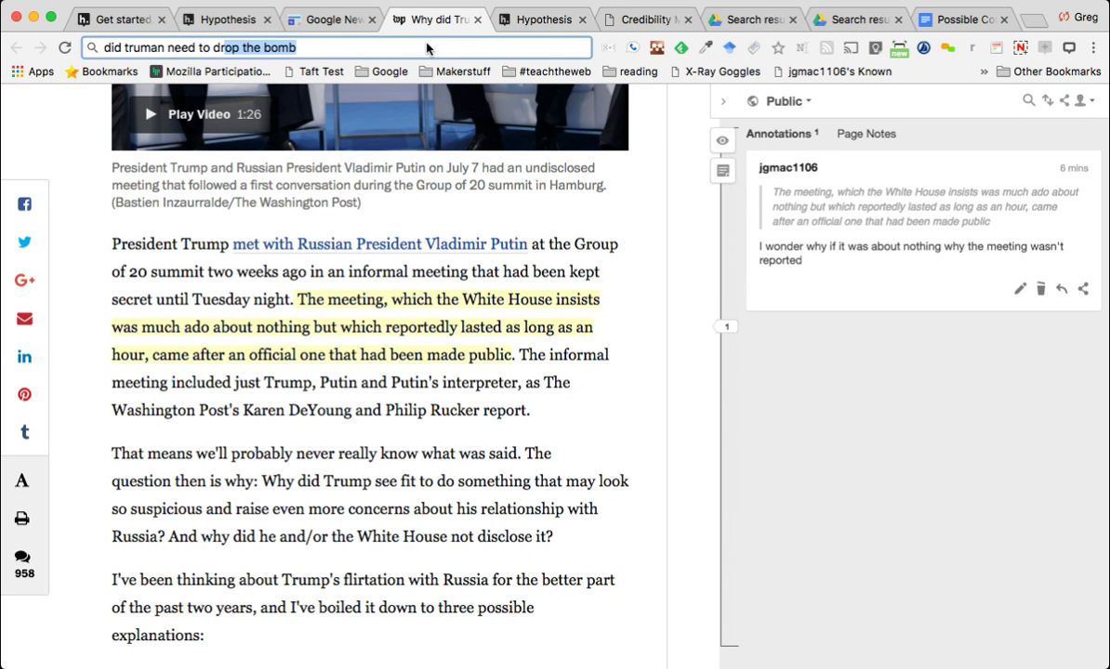
type("rop the bomb")
key("Return")
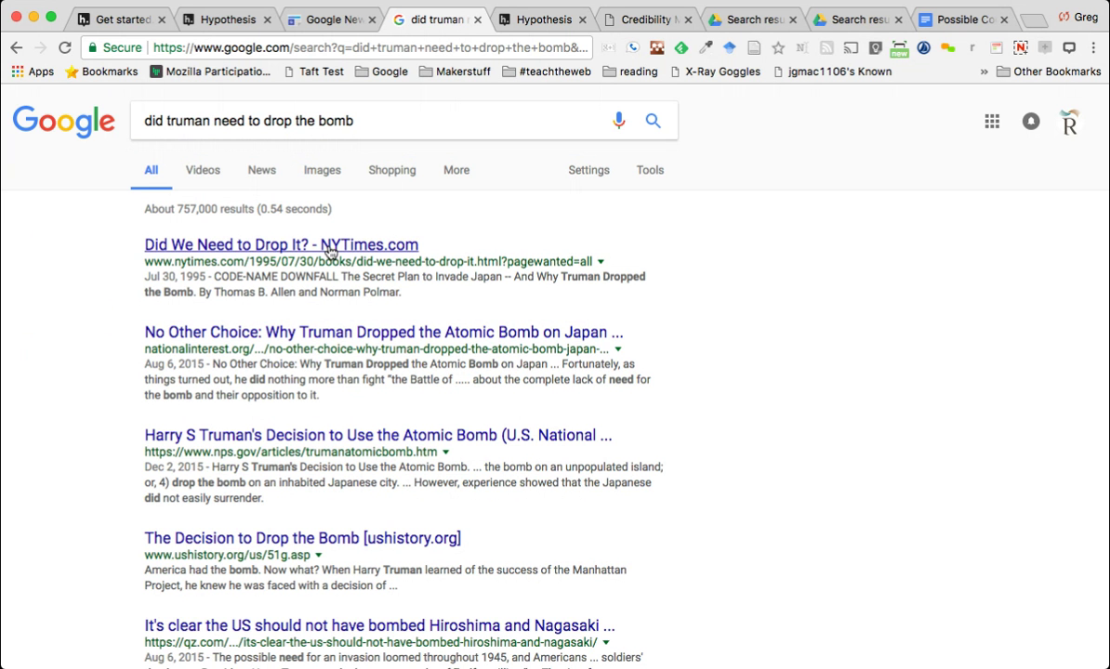
Open the 'No Other Choice' National Interest article and test-select its title
left_click(301, 336)
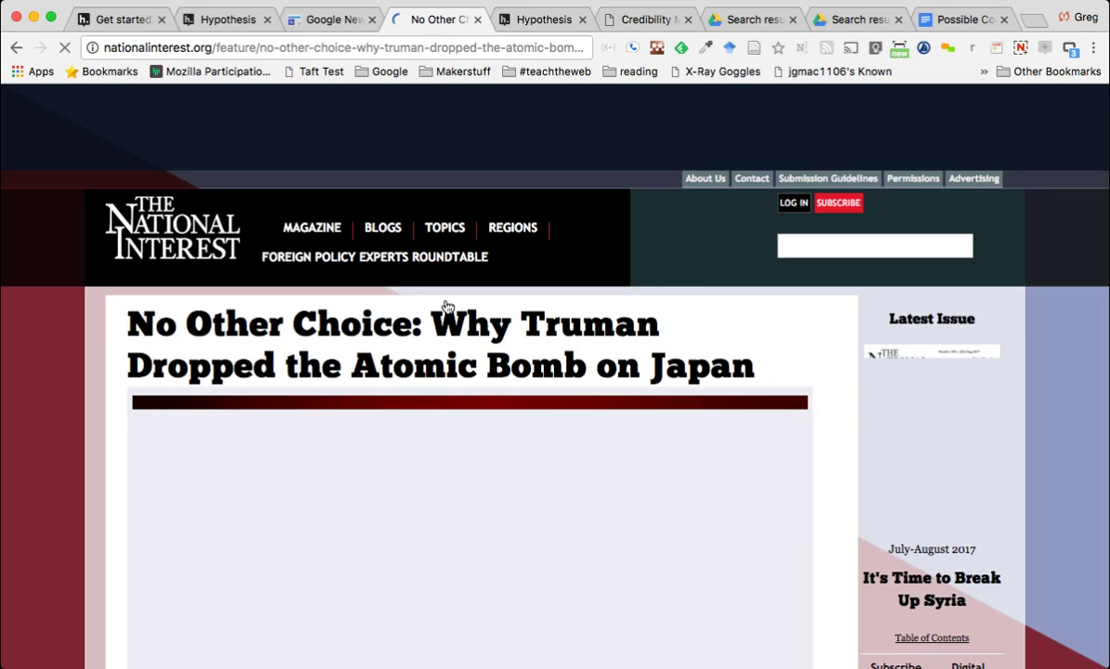
scroll(446, 305, "down", 5)
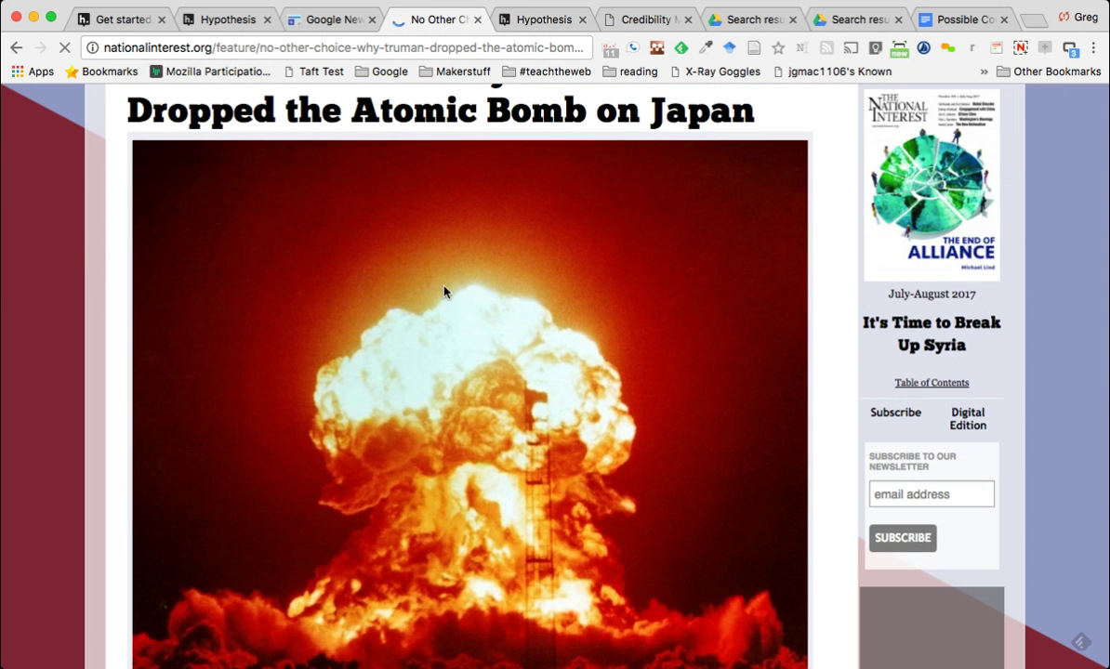
scroll(443, 292, "down", 5)
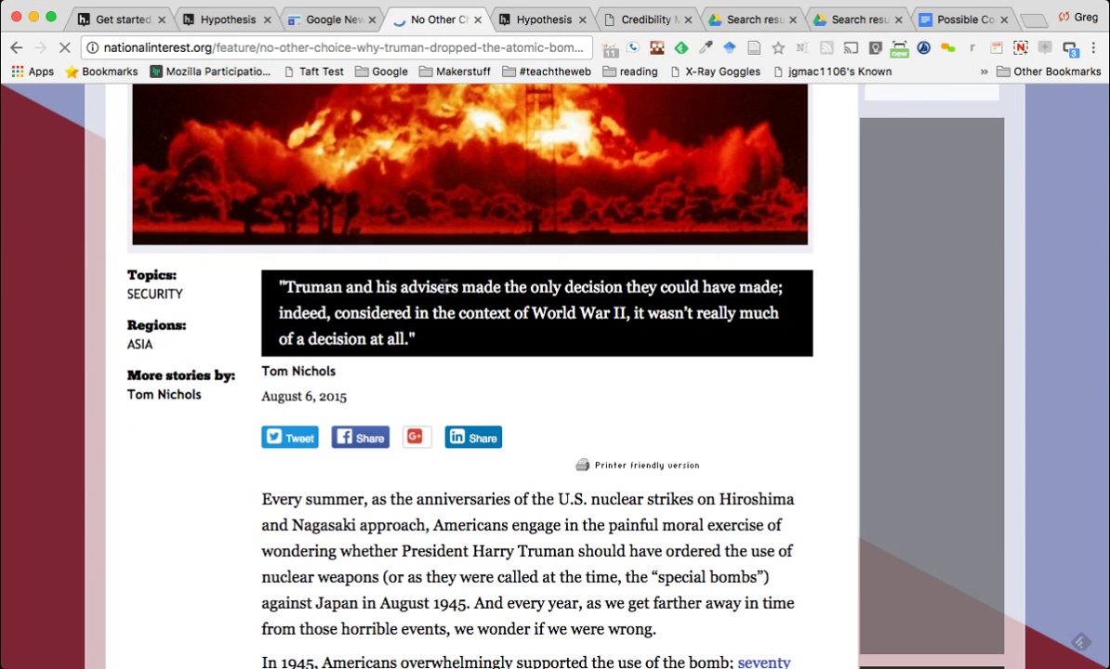
scroll(443, 288, "up", 7)
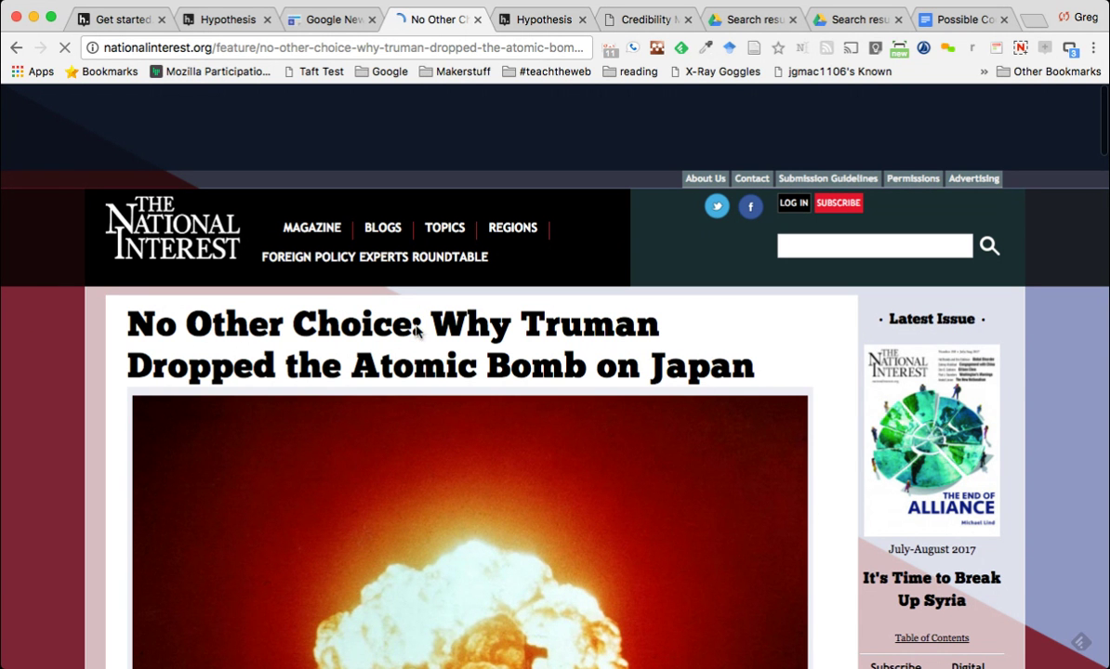
left_click_drag(376, 316, 419, 391)
left_click(139, 306, "shift")
left_click(119, 323)
left_click(535, 372, "shift")
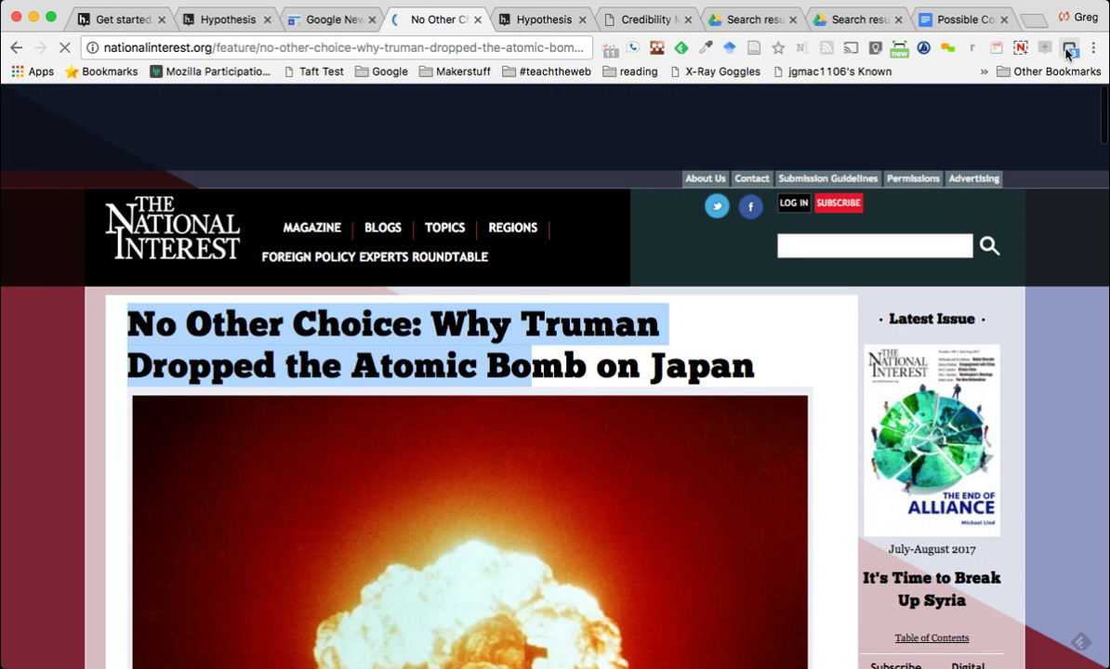
Scroll down to the sentence about three arguments against the bomb and test-select it
scroll(763, 238, "down", 1)
scroll(764, 238, "down", 10)
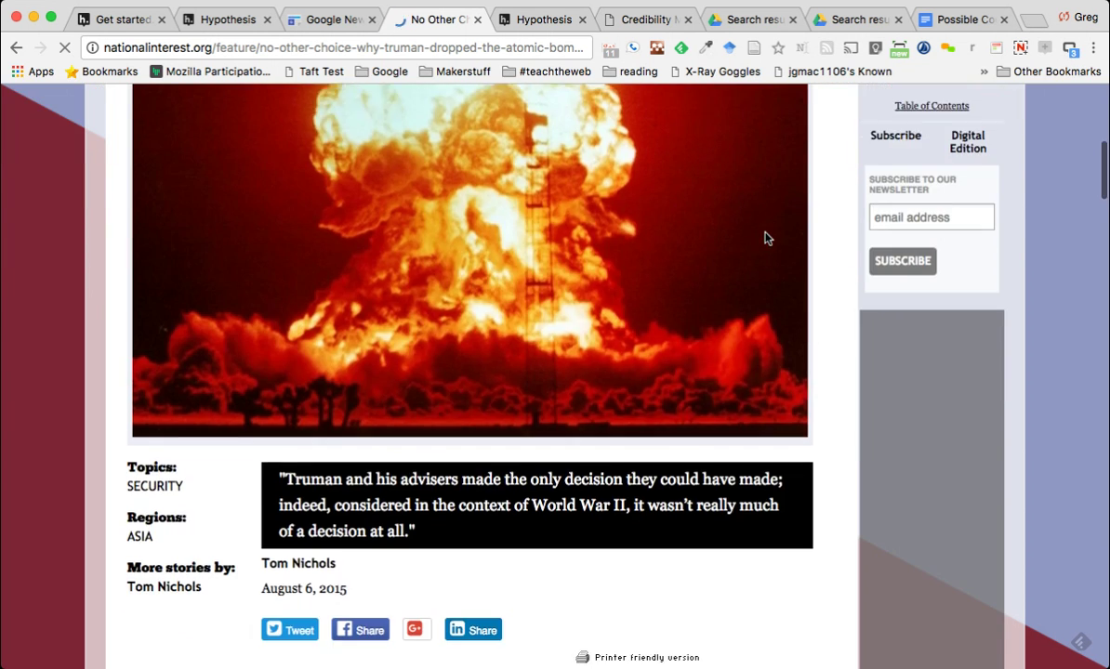
scroll(314, 426, "down", 3)
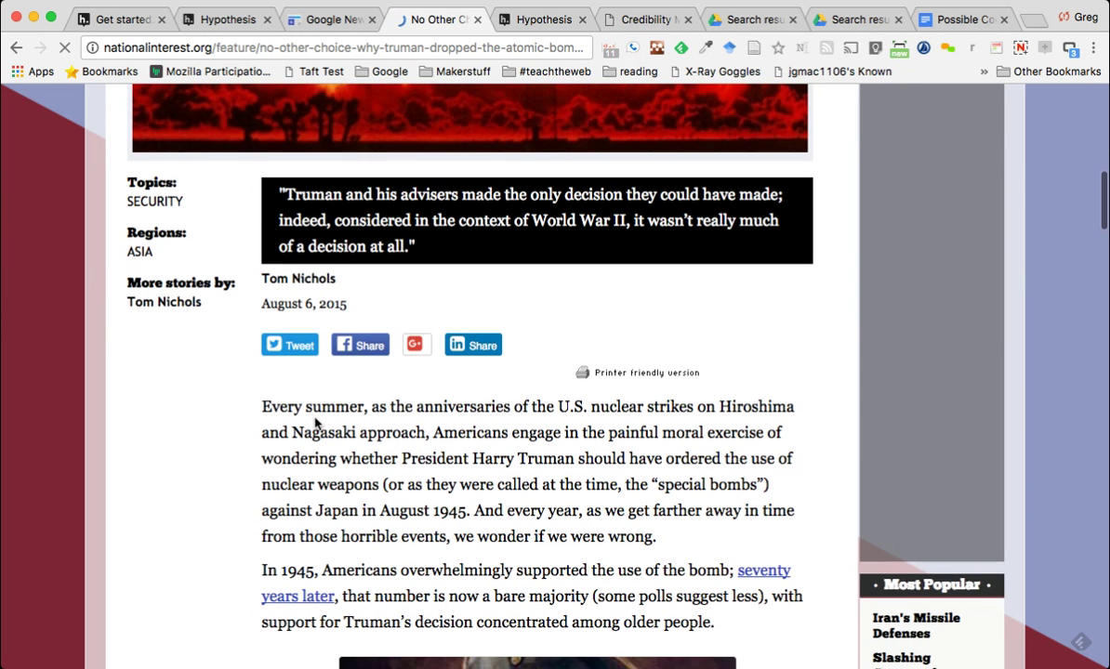
scroll(314, 419, "down", 2)
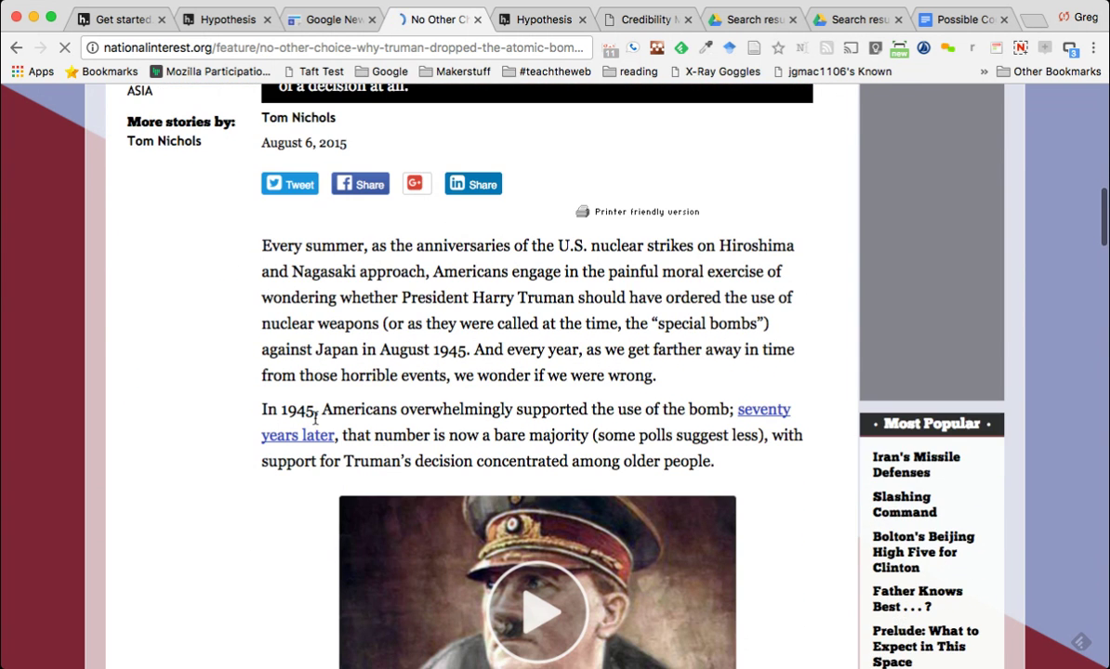
scroll(413, 353, "down", 2)
scroll(413, 352, "down", 12)
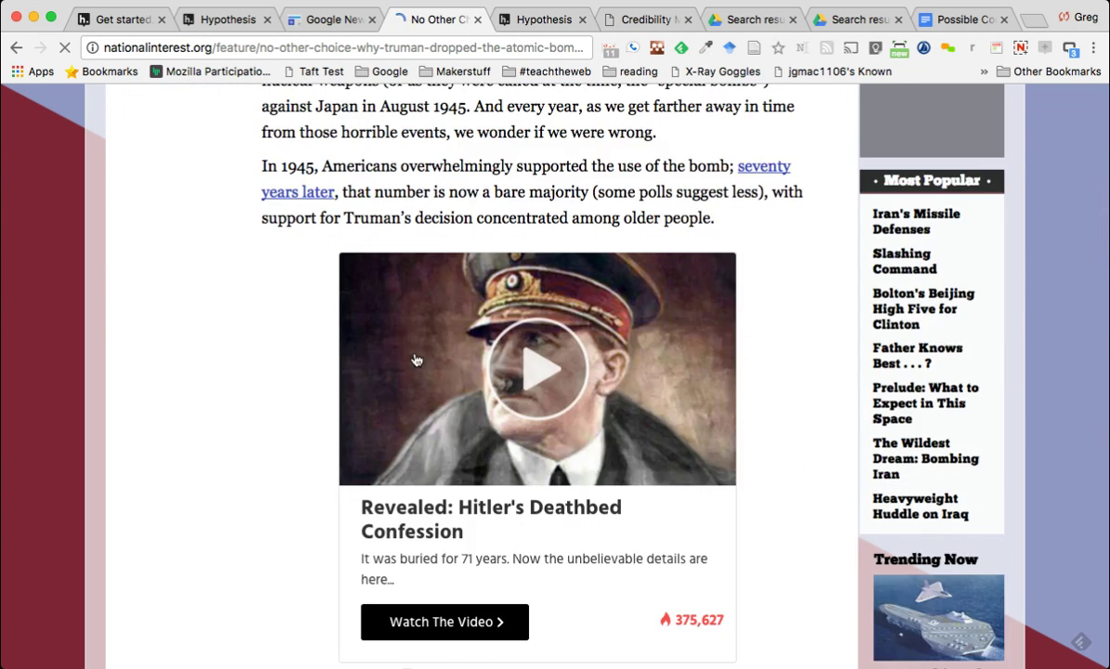
scroll(414, 358, "down", 4)
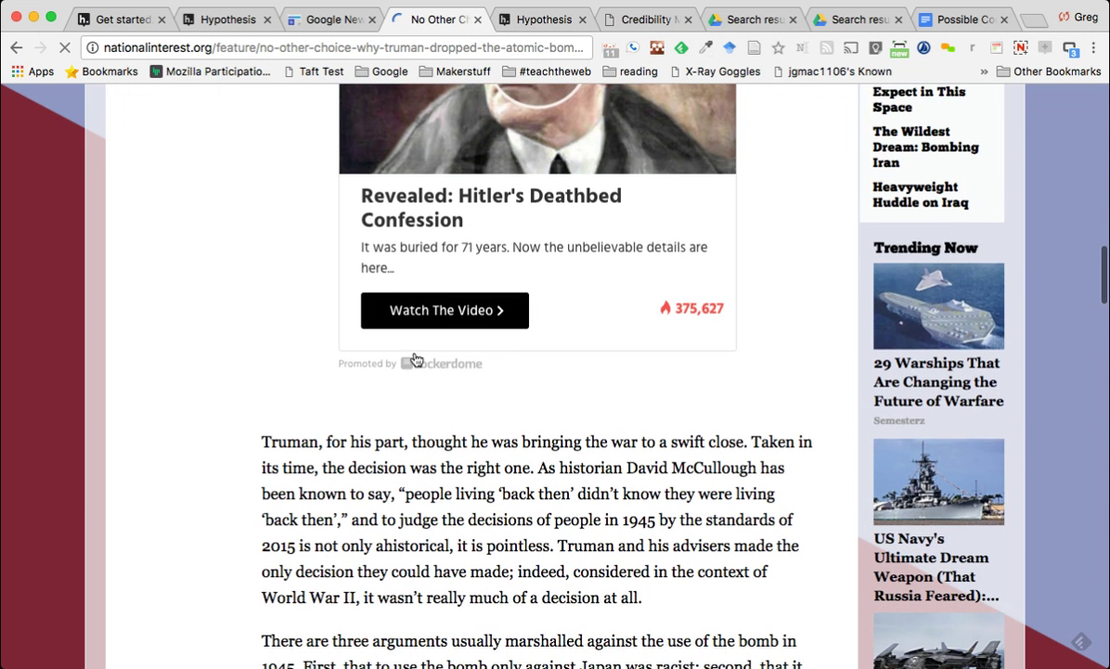
scroll(414, 358, "down", 1)
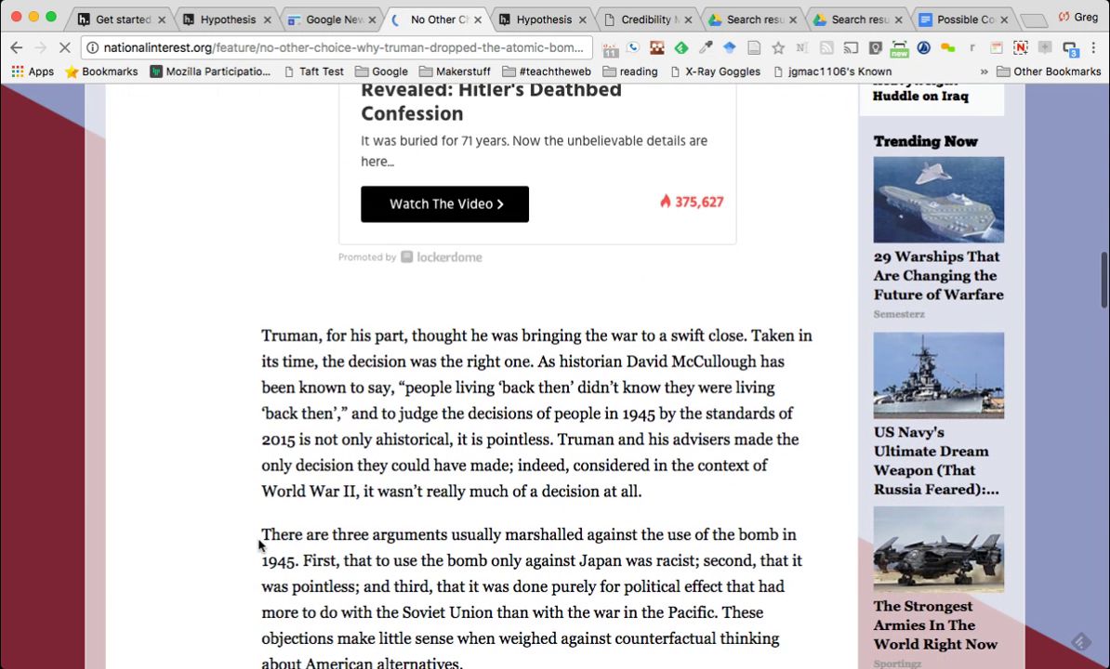
scroll(260, 534, "down", 1)
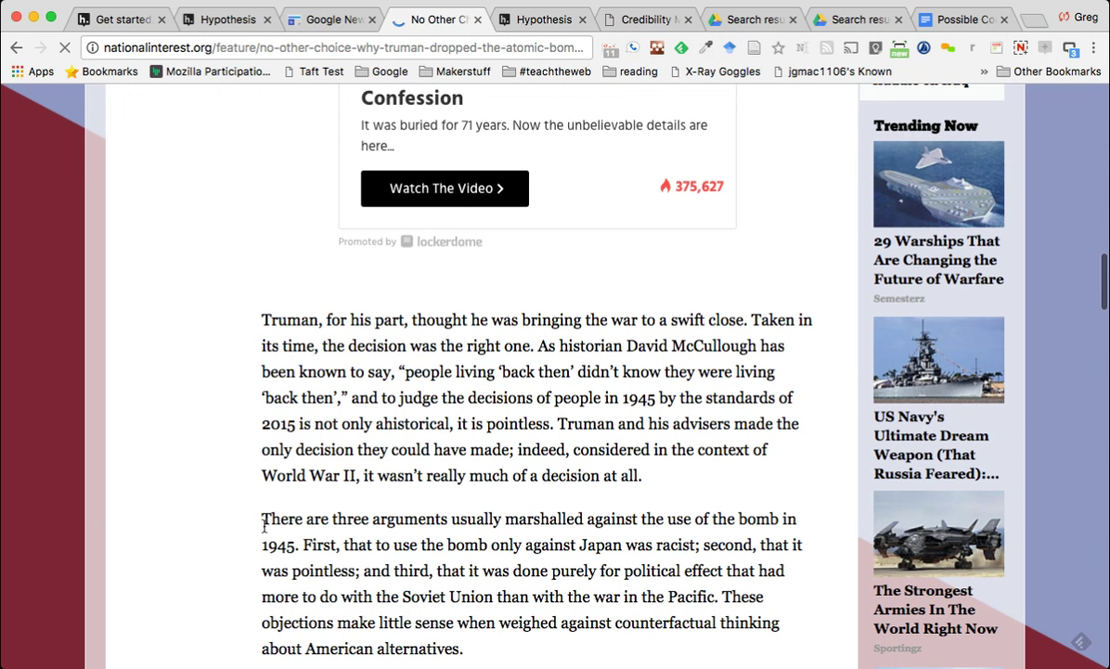
left_click_drag(262, 518, 296, 546)
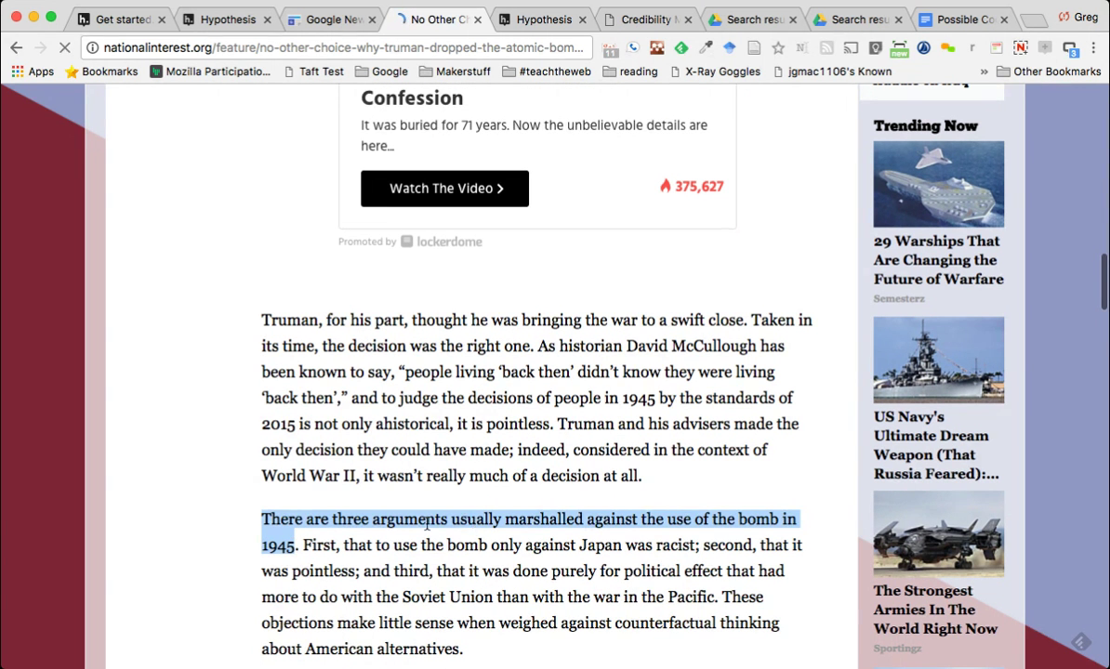
left_click(319, 519)
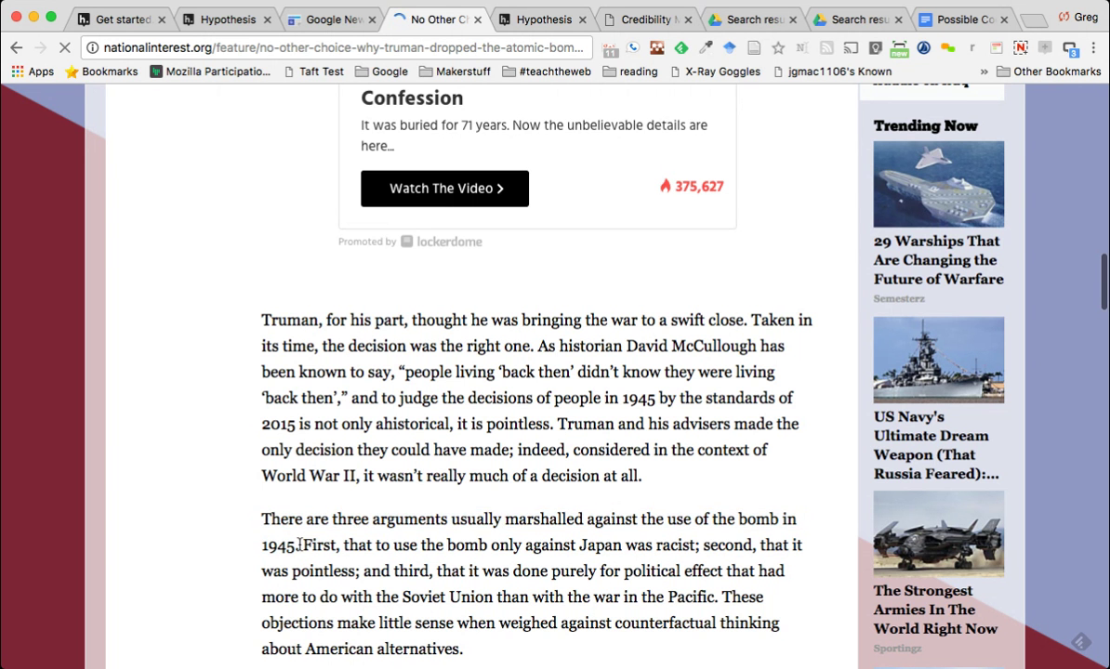
left_click_drag(298, 545, 270, 539)
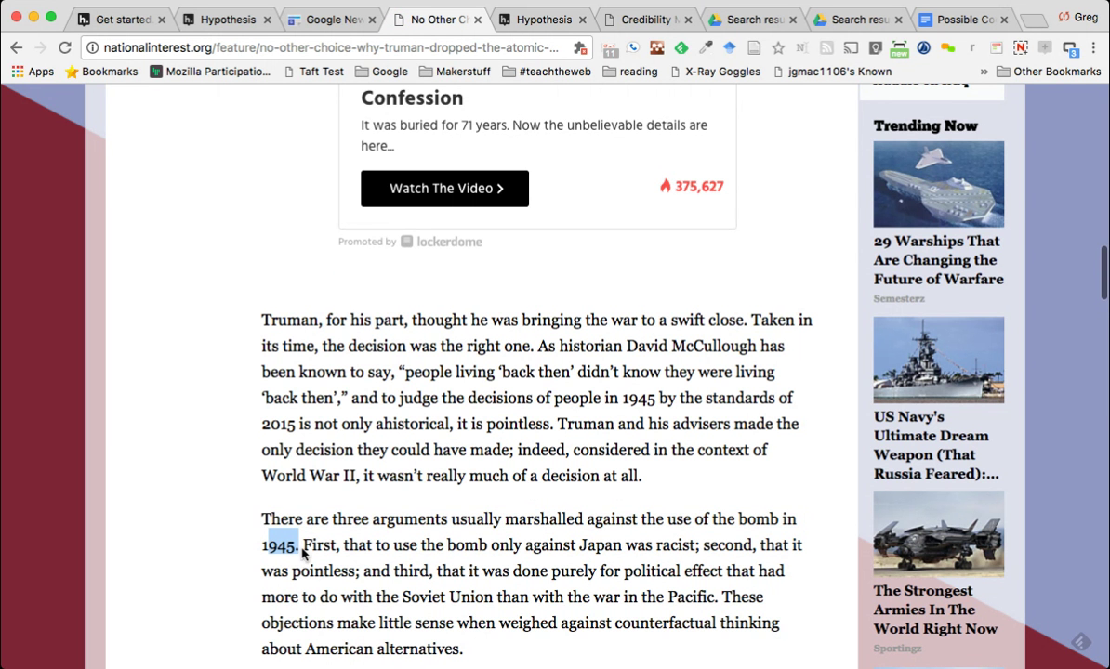
left_click(330, 516)
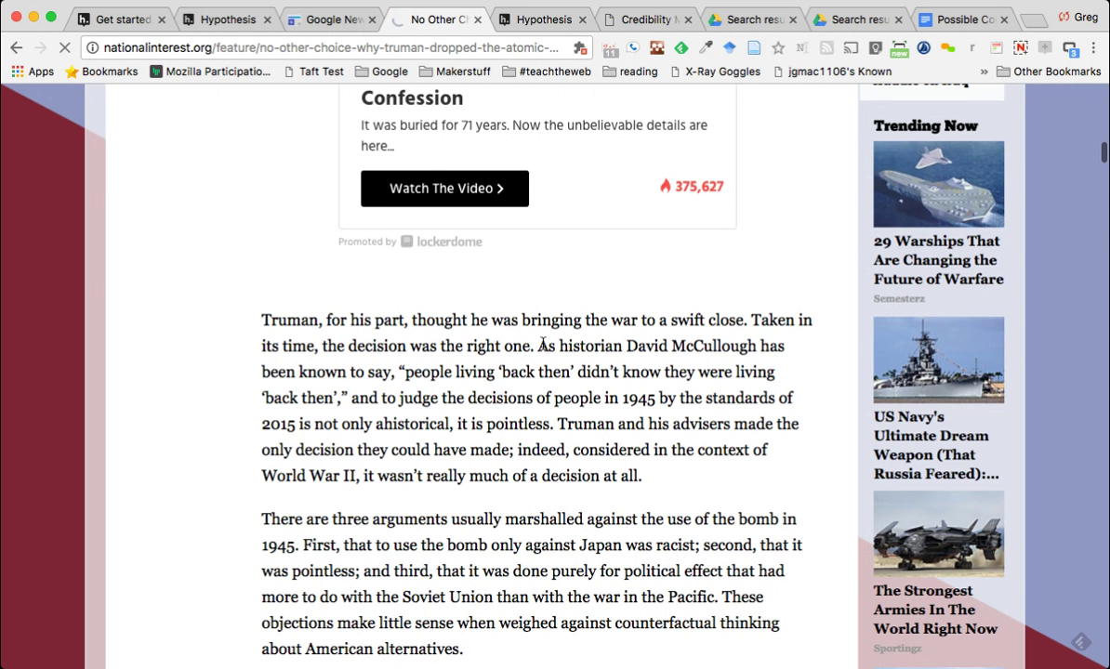
Start a Hypothesis annotation on the sentence about three arguments against the bomb
left_click_drag(366, 622, 394, 655)
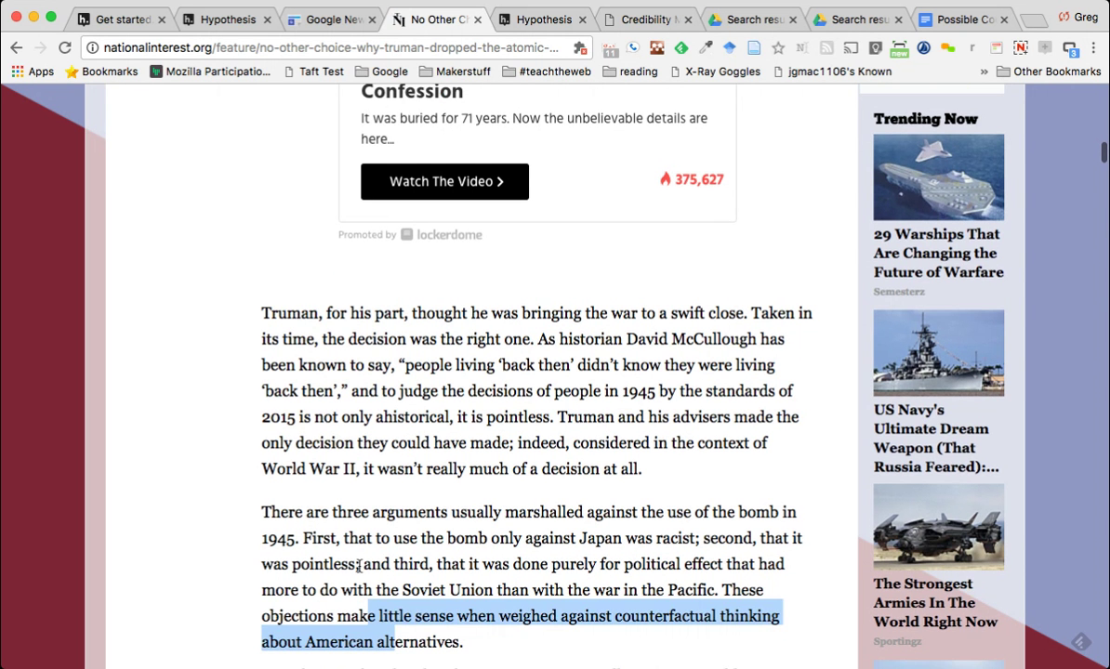
left_click(267, 512)
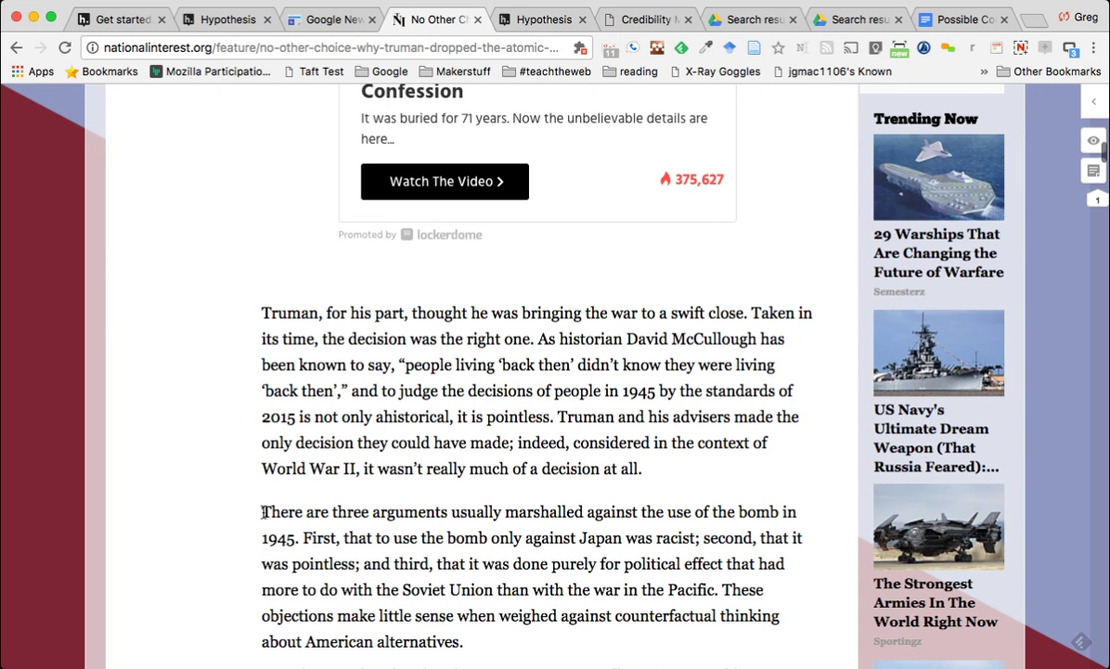
left_click_drag(260, 512, 294, 539)
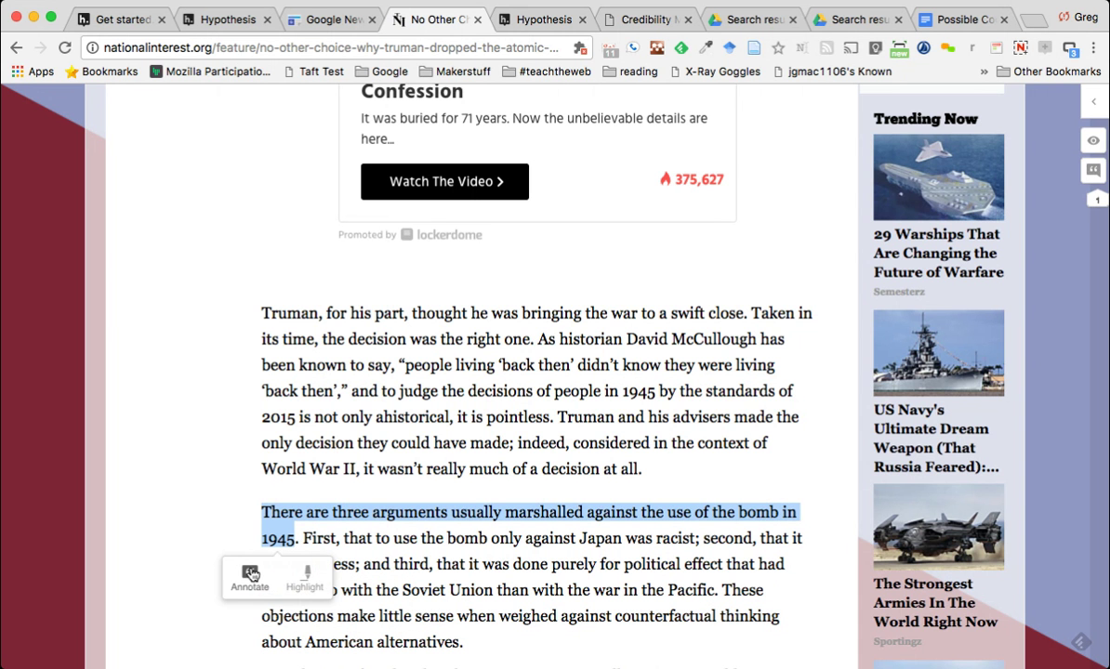
left_click(249, 577)
Tag the annotation draft 'counter-claims' and move into its comment box
left_click(792, 372)
scroll(793, 372, "down", 3)
type("counter-claims")
key("Return")
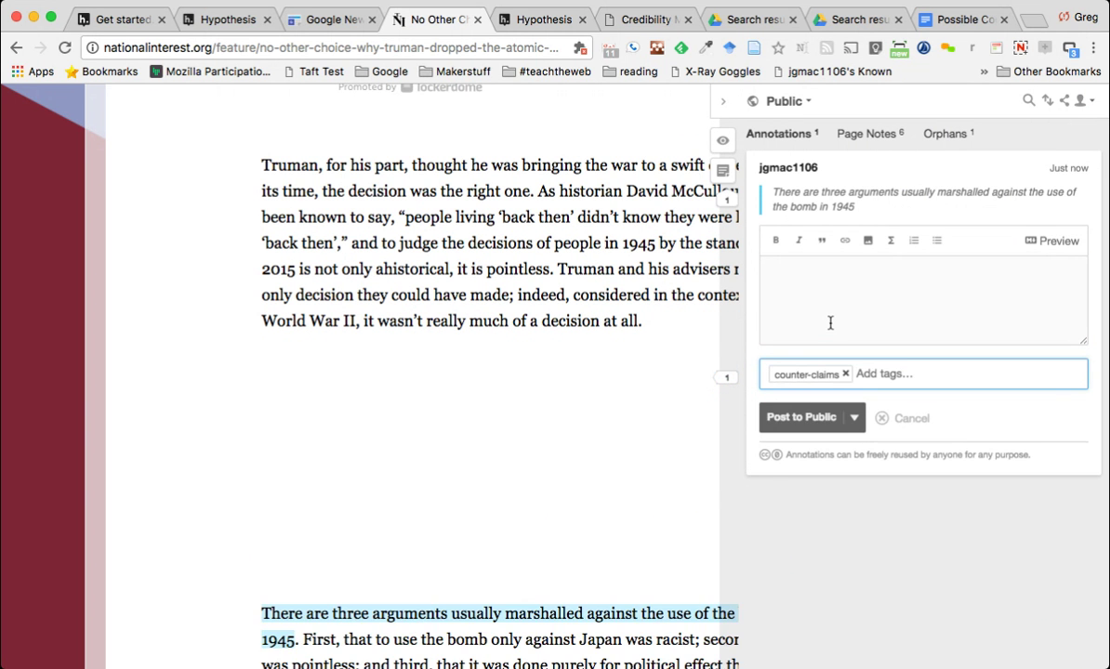
left_click(820, 298)
left_click(814, 456)
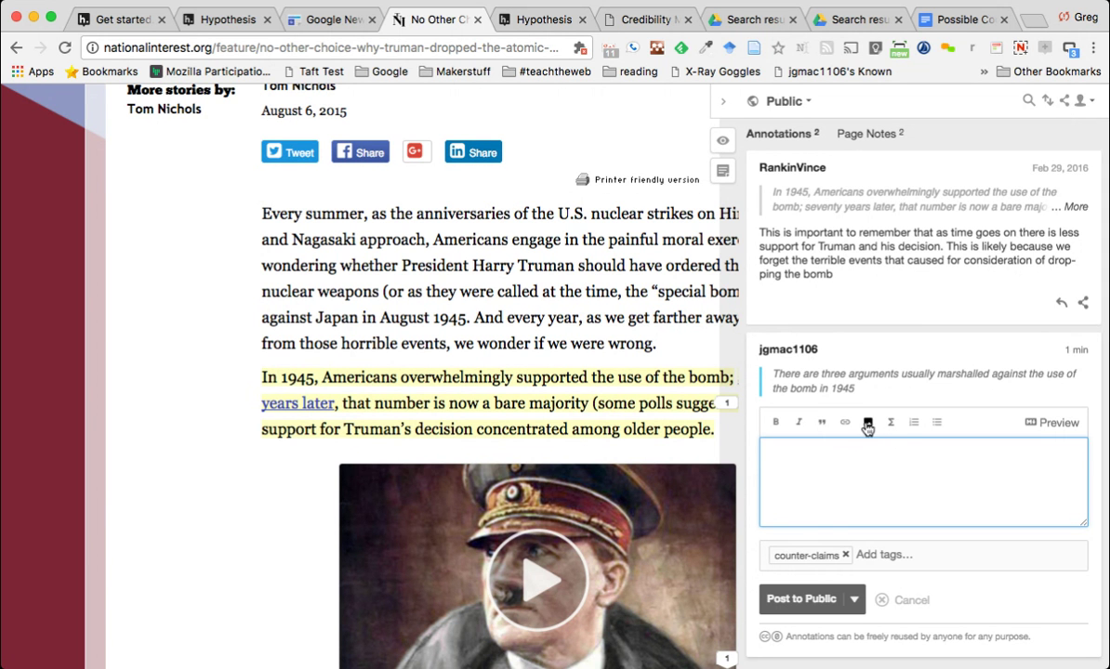
Insert an image placeholder and math markup, then delete all of the comment text
left_click(867, 425)
scroll(867, 426, "down", 5)
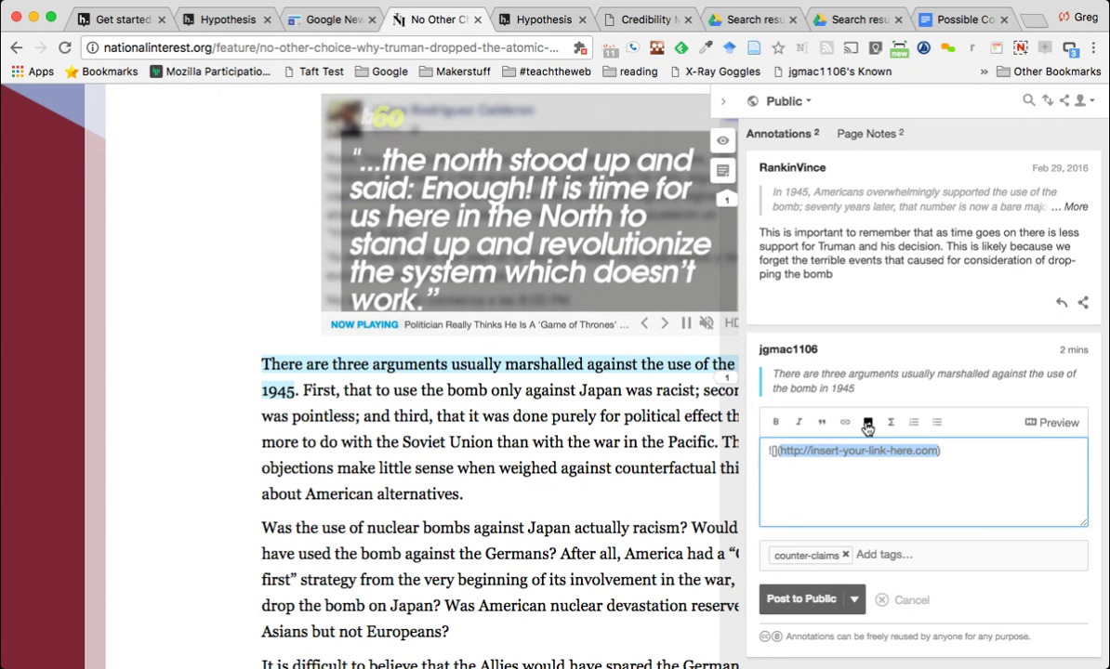
left_click(893, 425)
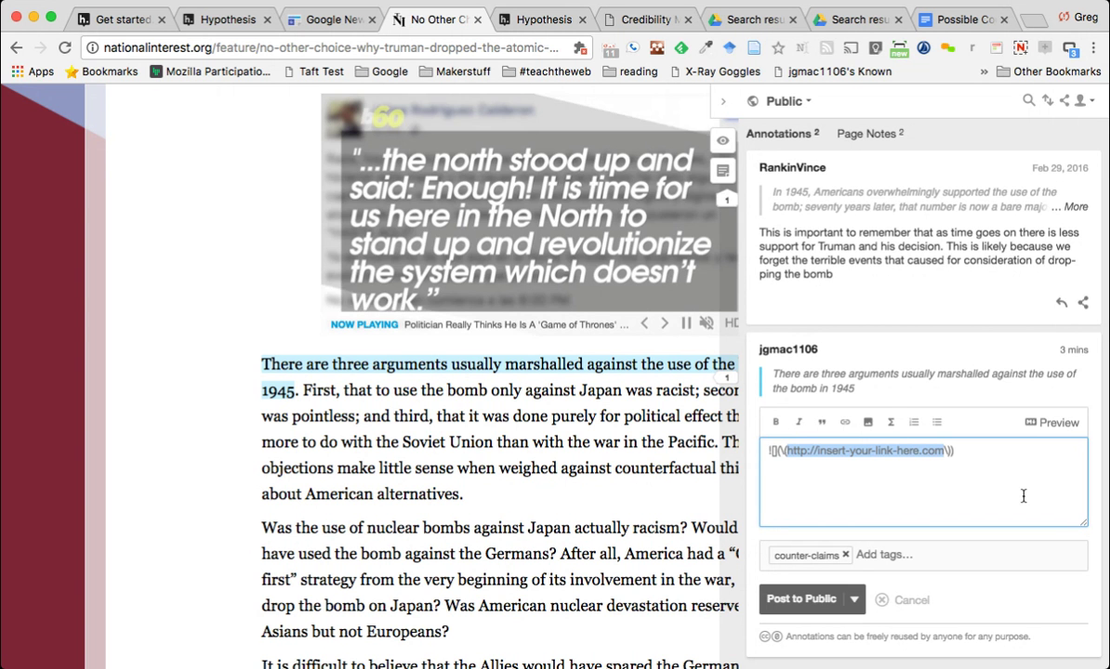
left_click_drag(988, 476, 728, 439)
key("BackSpace")
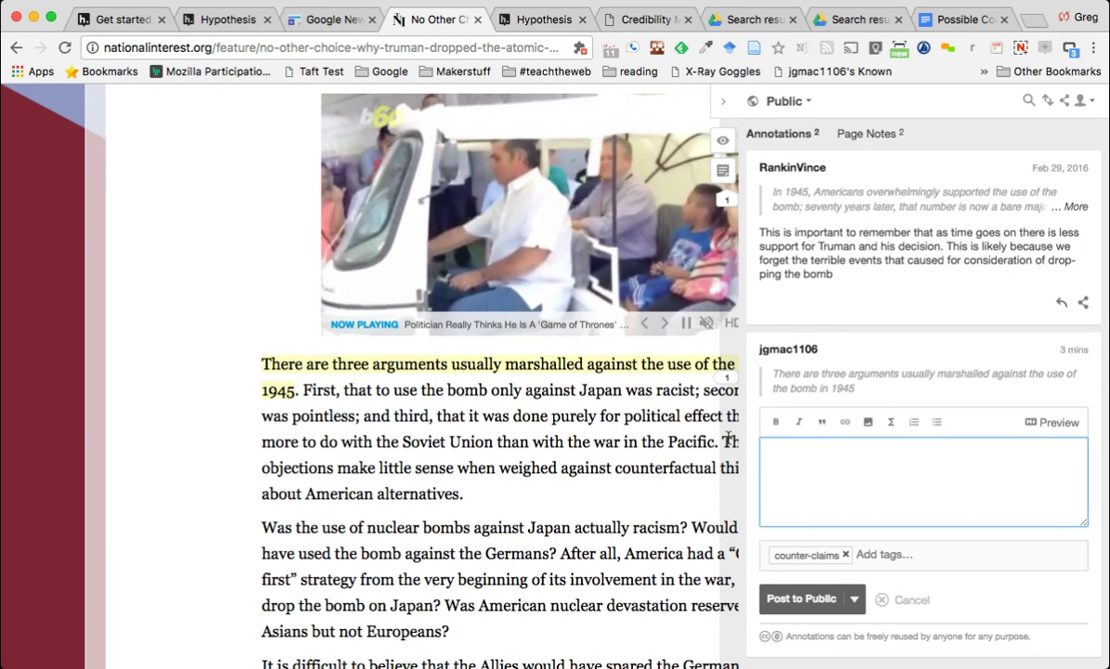
Switch the annotation's posting group from Public to NHPS GIS
left_click(805, 102)
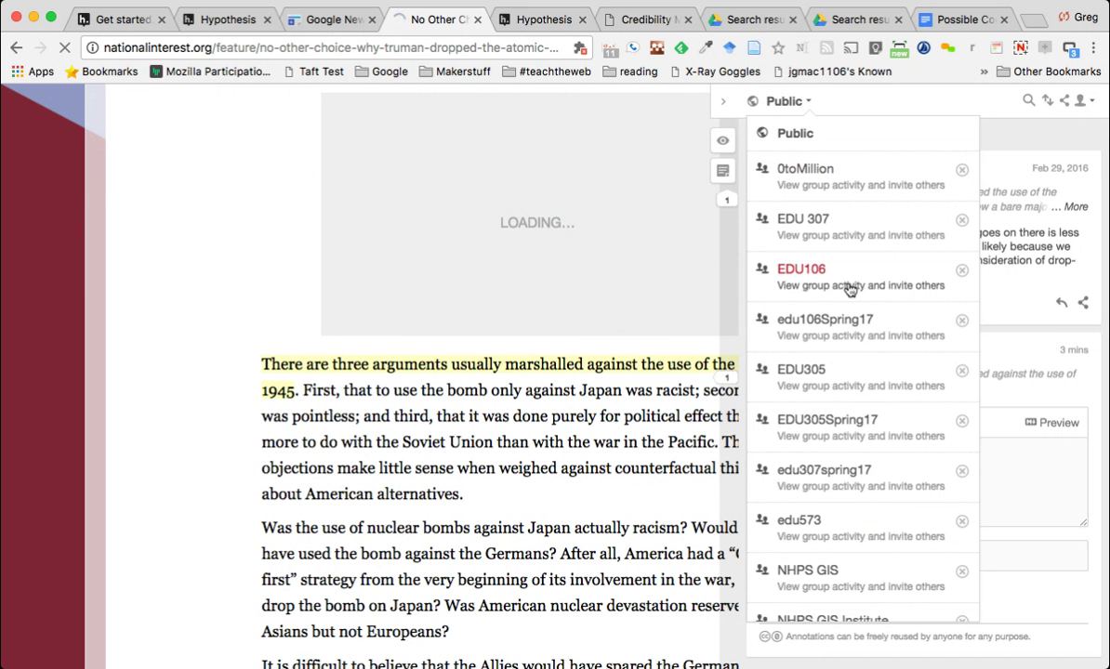
scroll(847, 290, "down", 2)
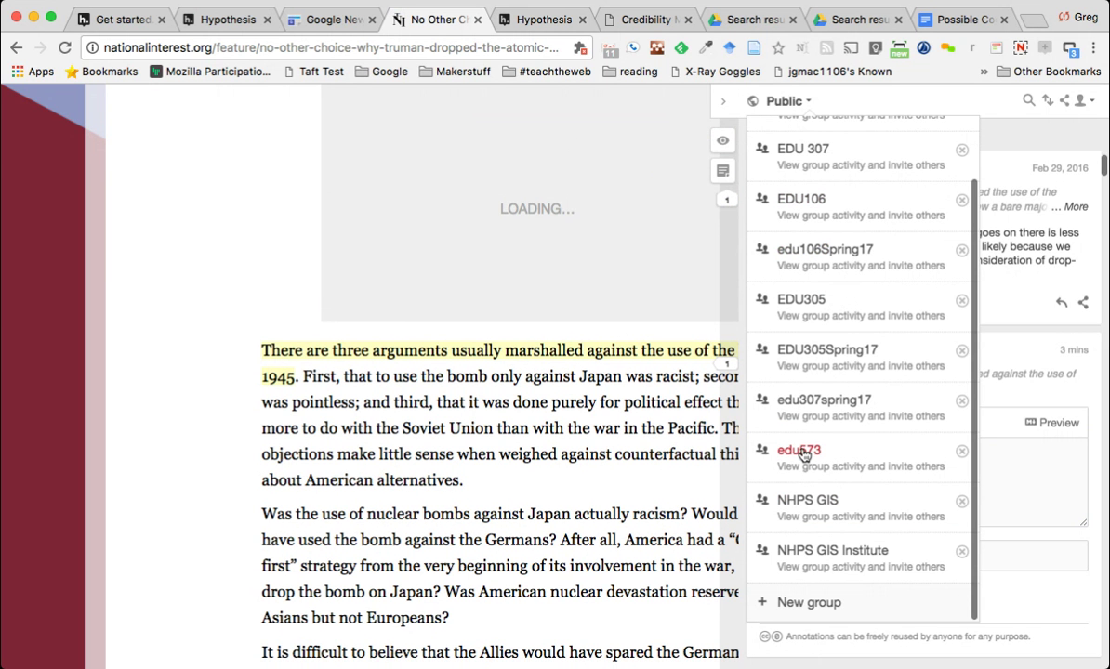
left_click(797, 508)
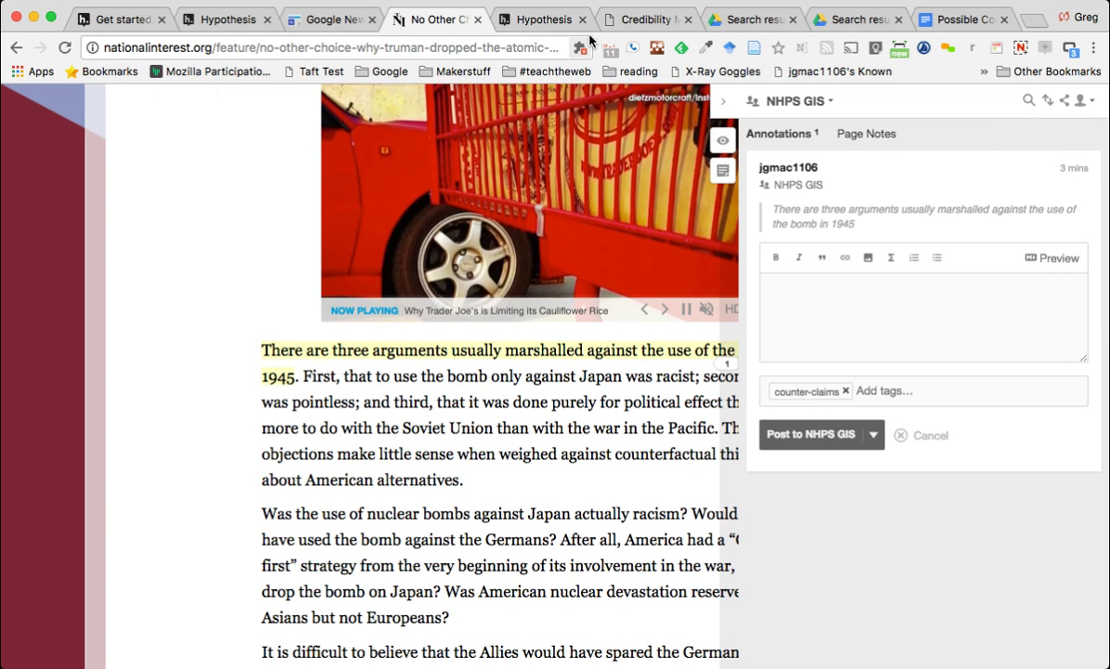
Go to hypothes.is in the article's tab
left_click(533, 51)
type("hypothes.is")
key("Return")
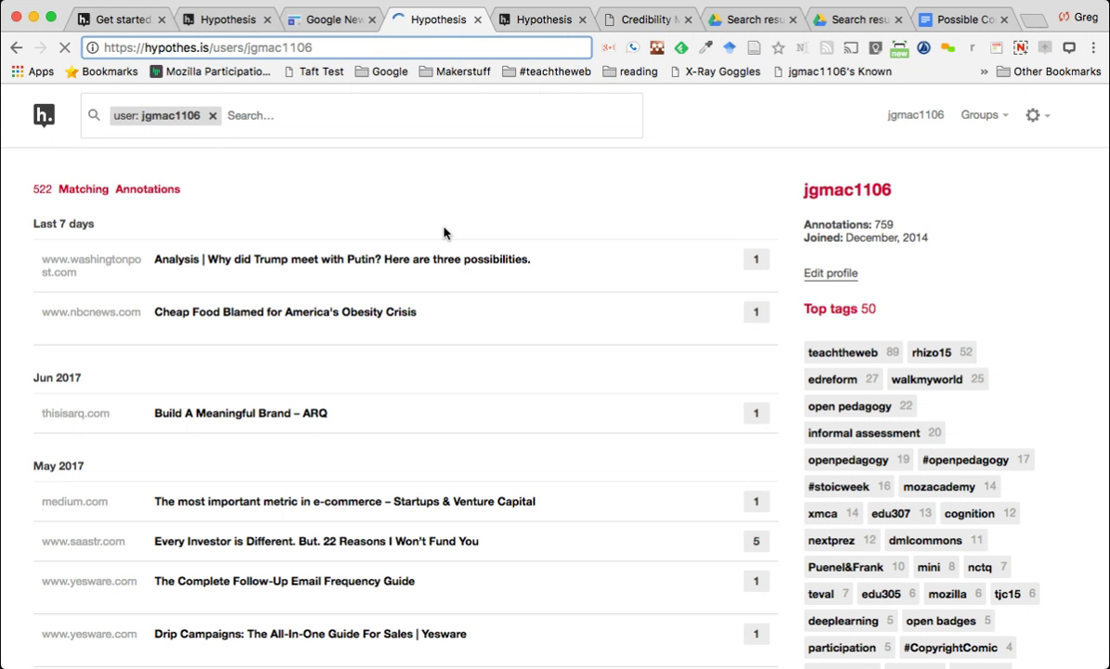
Reload the user's annotations page showing 522 matching annotations and top tags
key("Return")
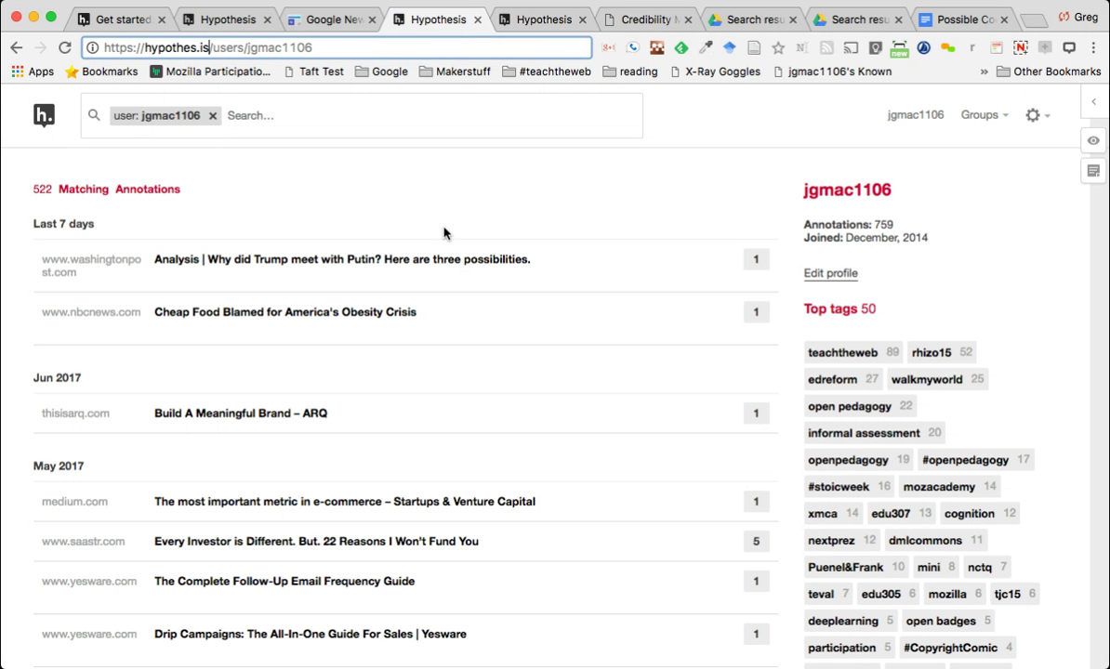